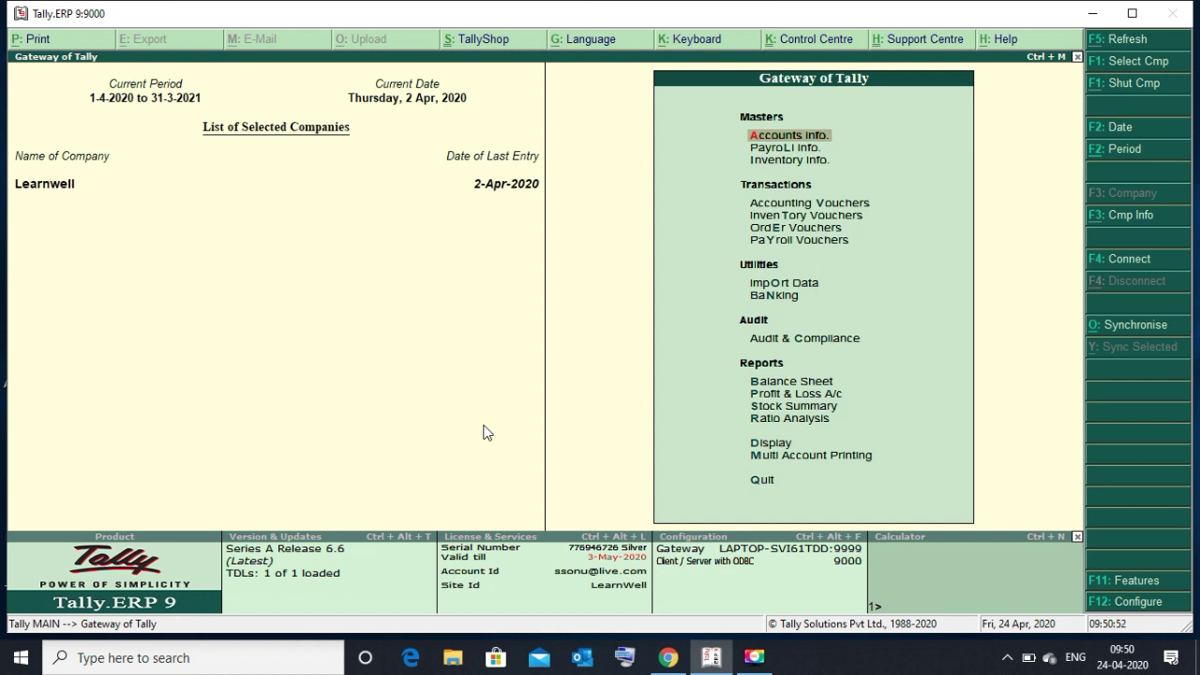
Start a new sales voucher numbered 55 with reference number 5
key("v")
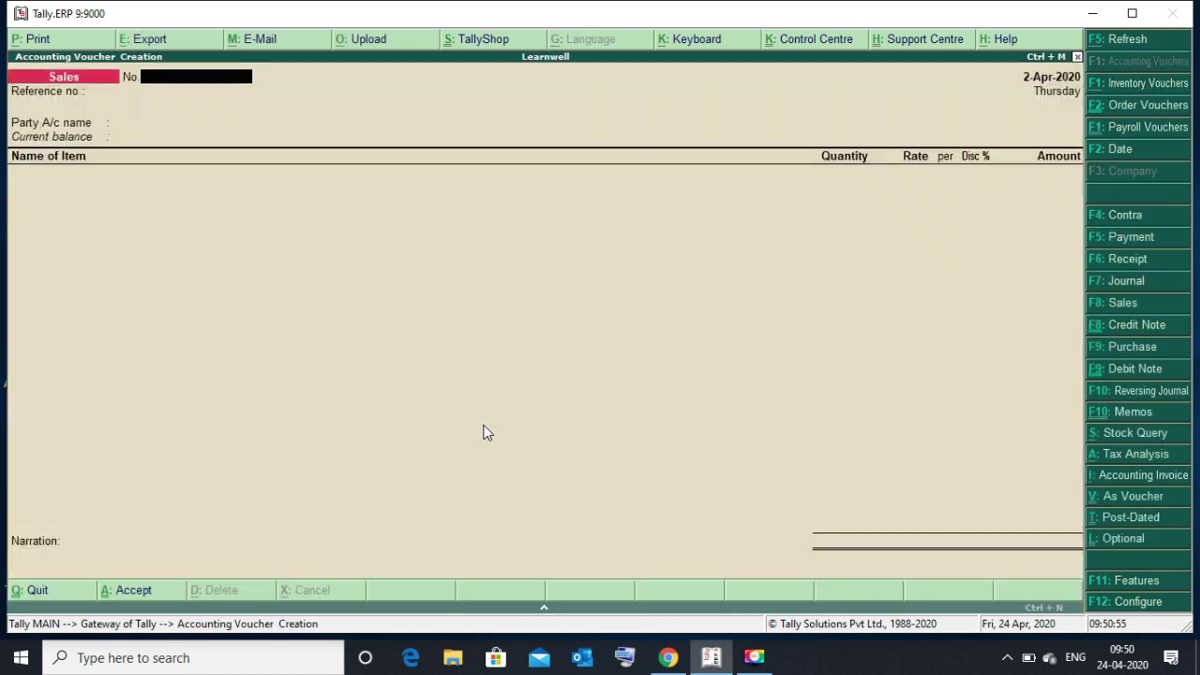
type("55")
key("Return")
type("5")
key("Return")
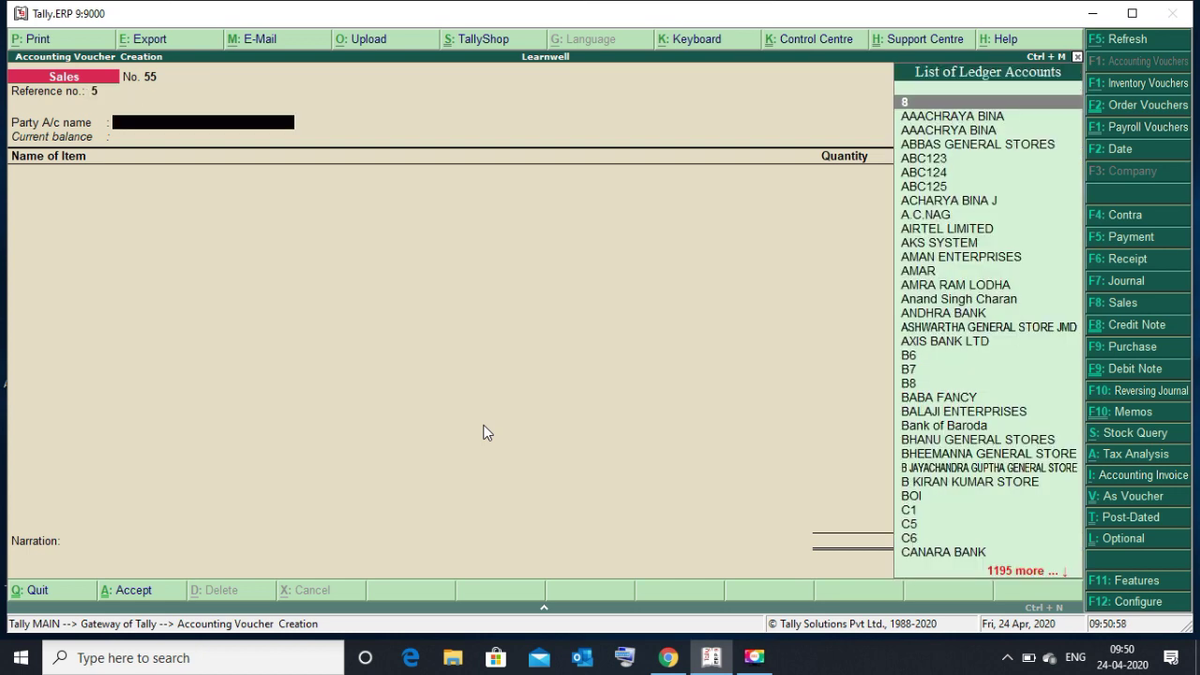
Choose the second ledger in the accounts list as the voucher's party and accept its despatch, order and buyer details with their defaults
key("Down")
key("Return")
key("Return")
key("Return")
key("Return")
key("Return")
key("Return")
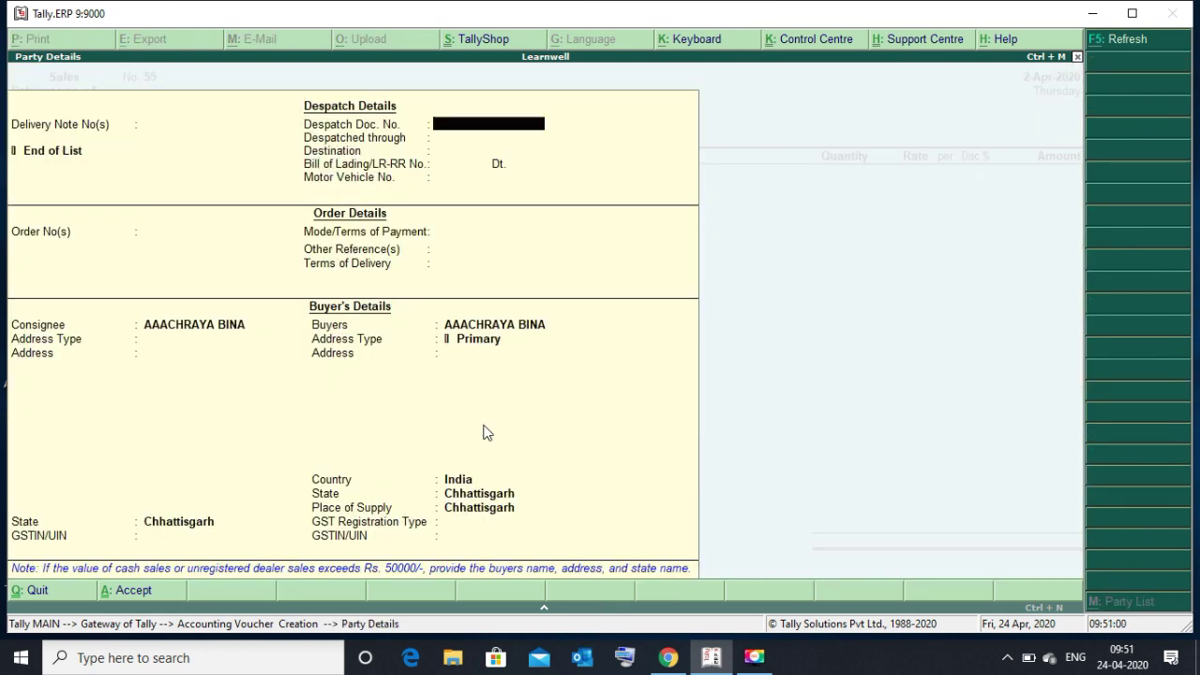
key("Return")
key("Return")
key("Return")
key("Return")
key("Return")
key("Return")
key("Return")
key("Return")
key("Return")
key("Return")
key("Return")
key("Return")
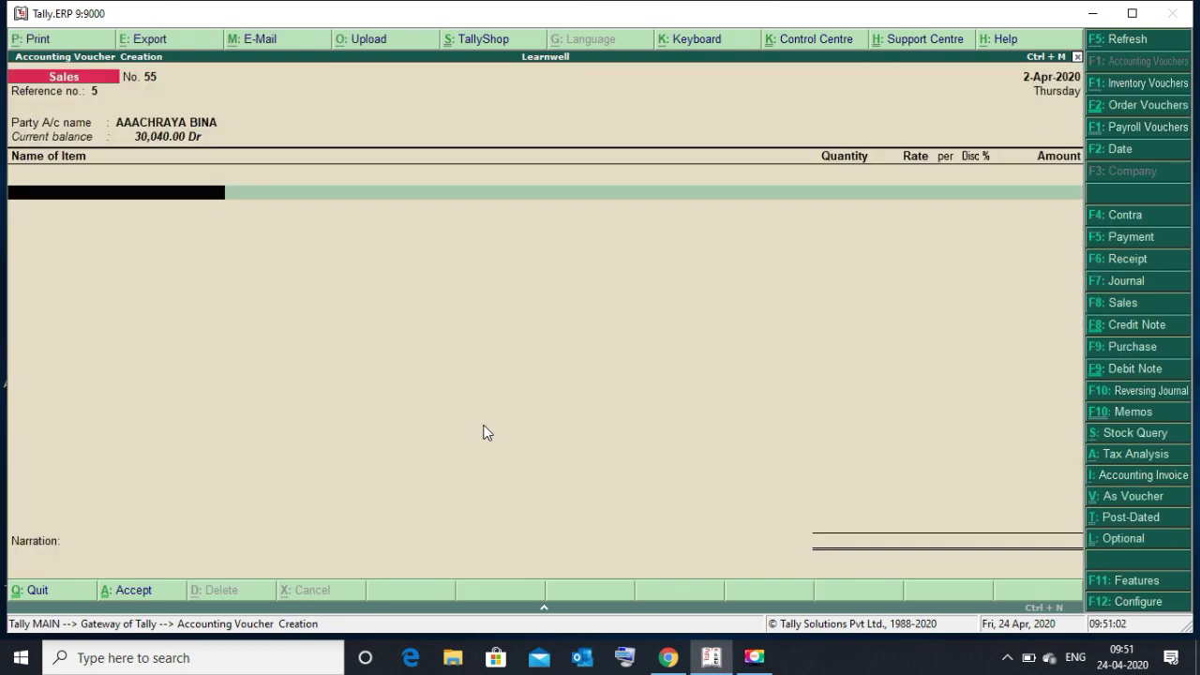
Add the stock item 10*26*26 GROMOR 50 KG with tracking and order numbers Not Applicable and godown AAA
key("space")
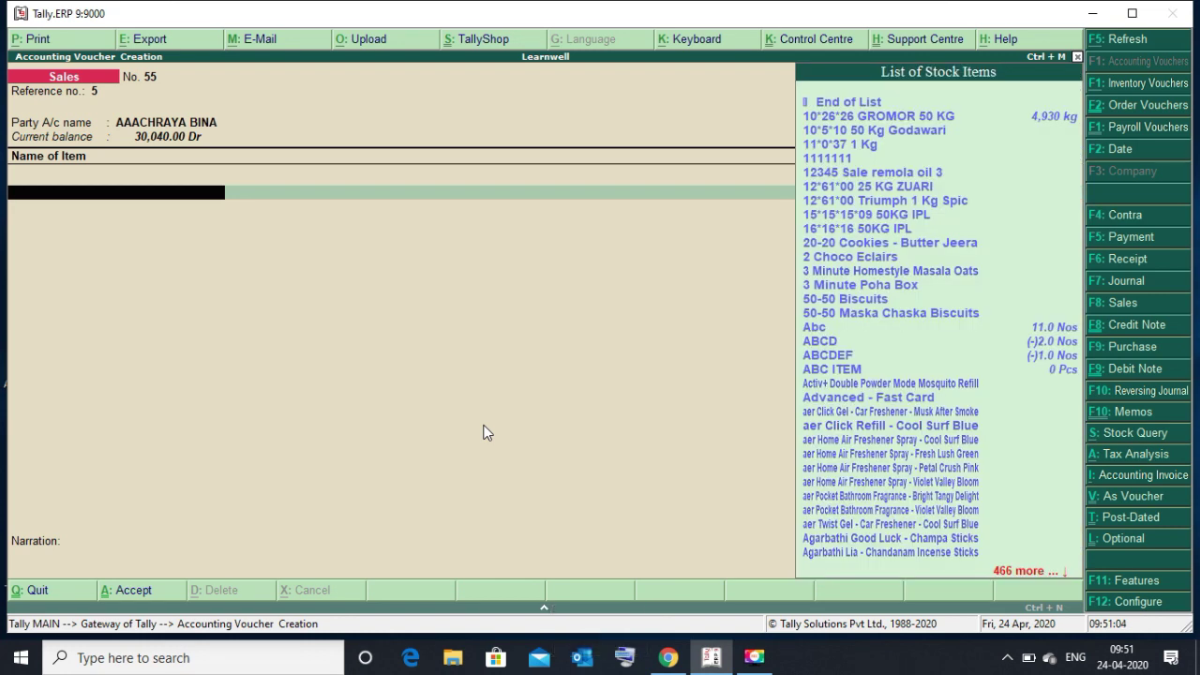
key("Down")
key("Return")
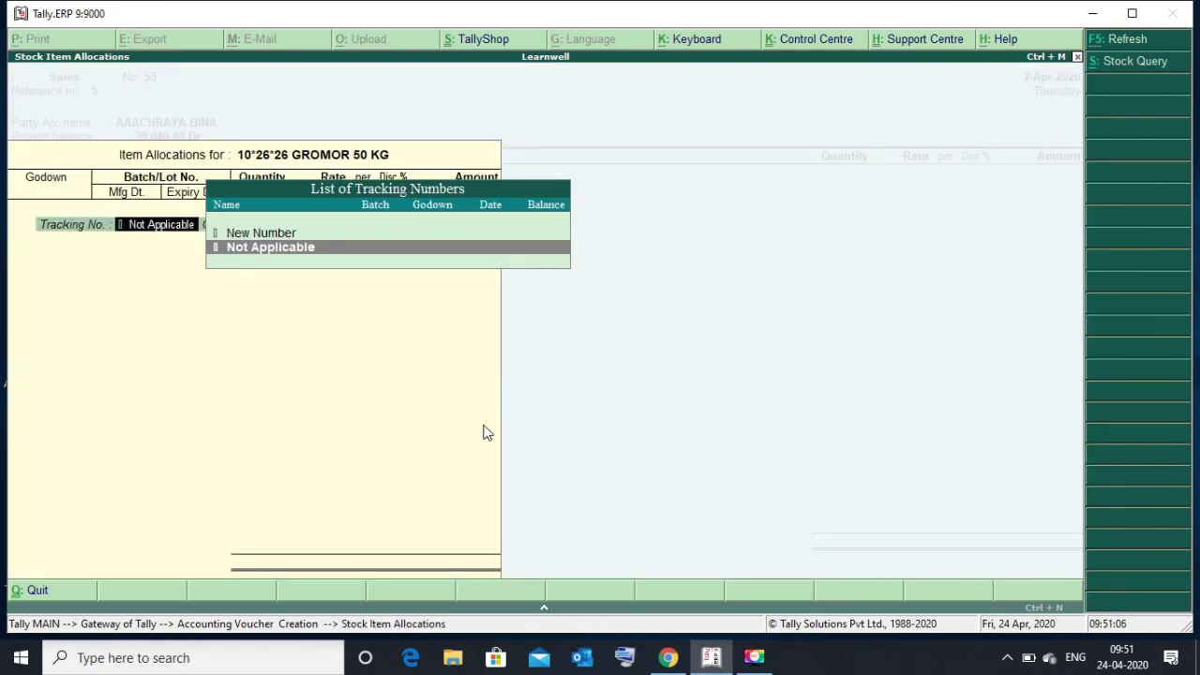
key("Return")
key("Return")
key("Return")
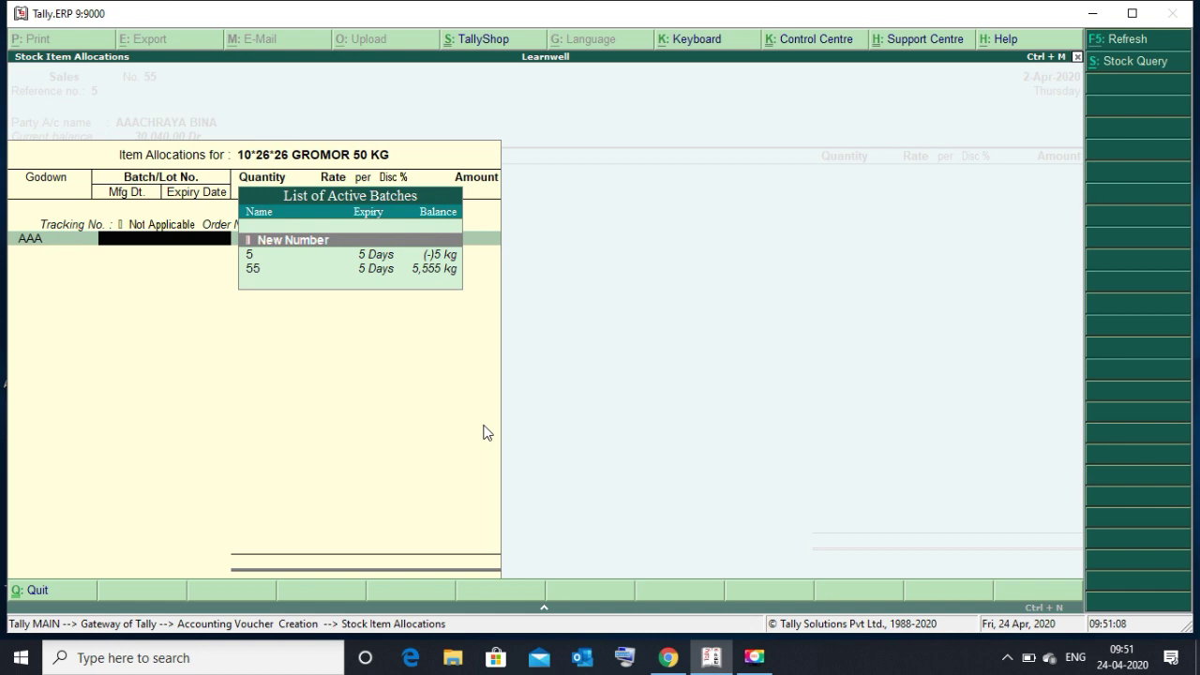
Allocate a quantity of 55 kg from batch 5 to the item
key("Down")
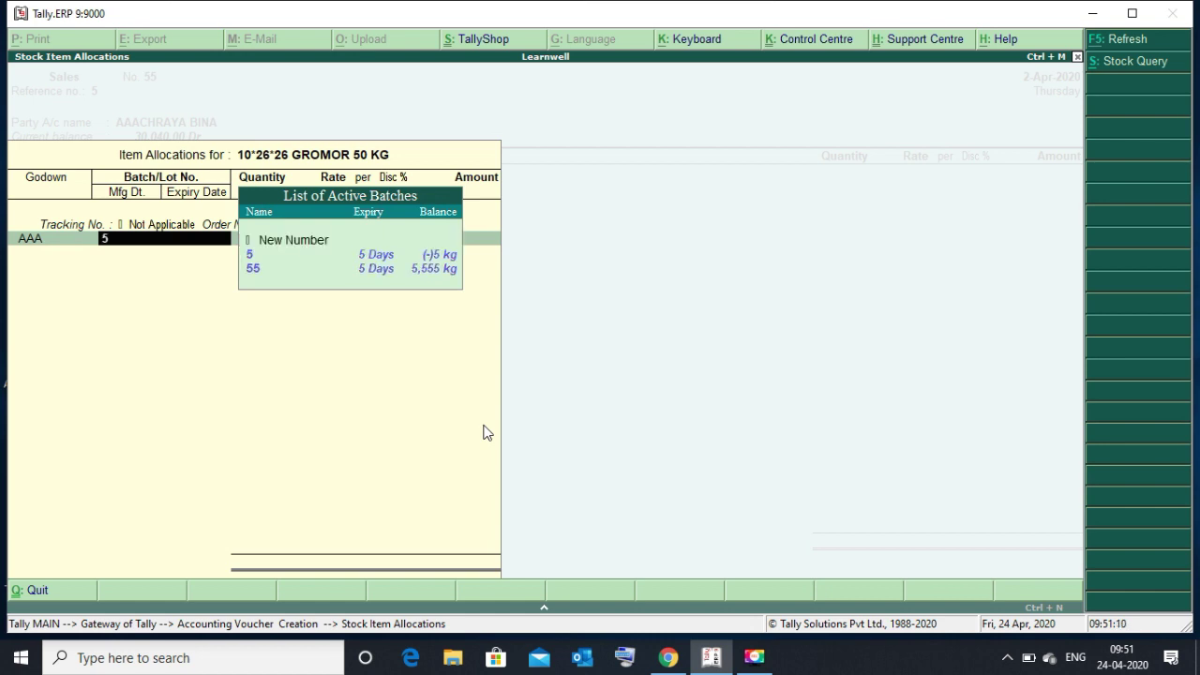
key("Return")
type("55")
key("Return")
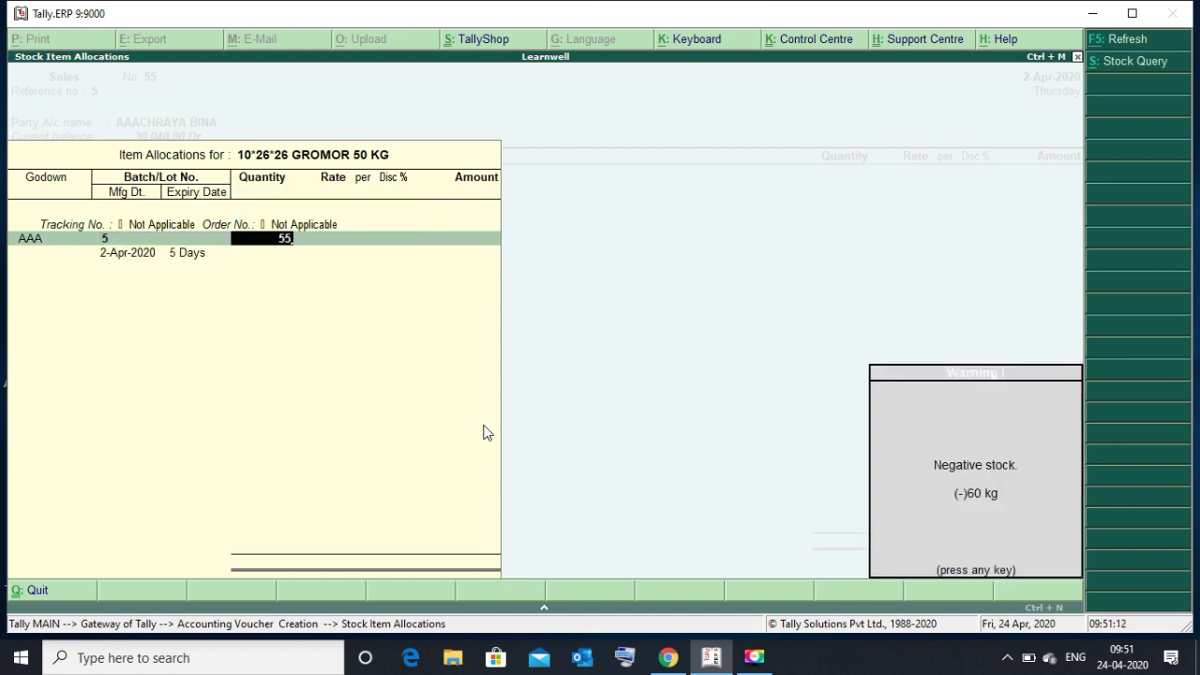
key("Return")
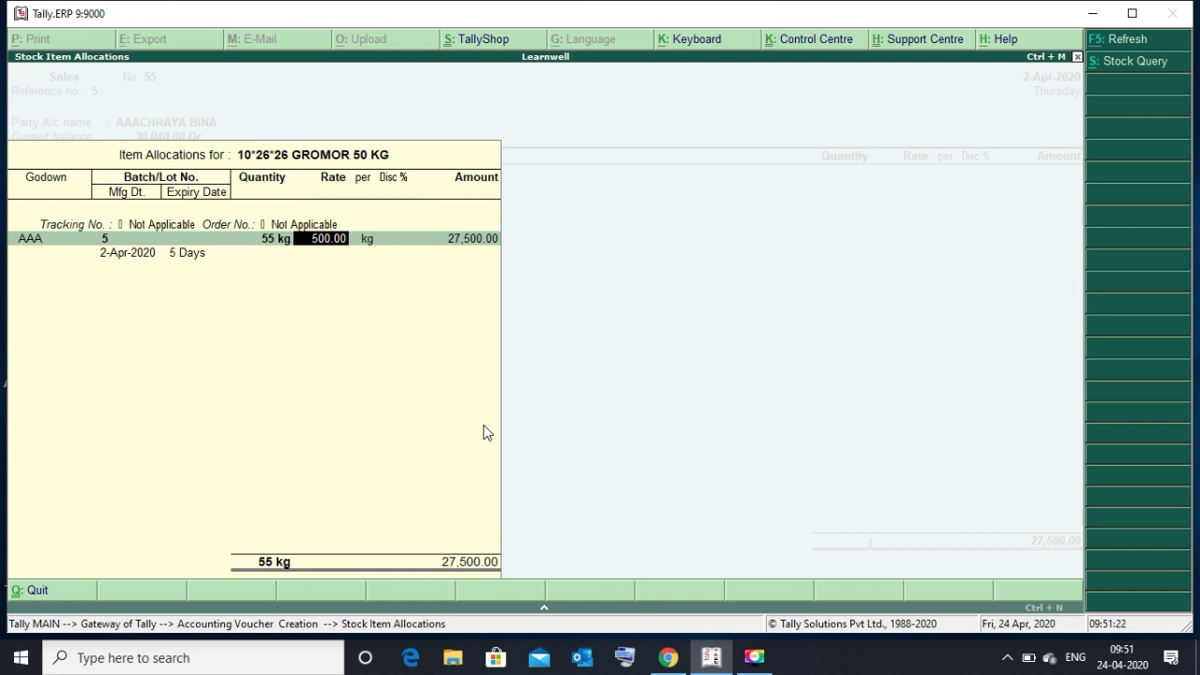
Set the item's rate to 600 and accept its line, but abandon the sales voucher without saving
type("600")
key("Return")
key("Return")
key("Return")
key("Return")
key("Return")
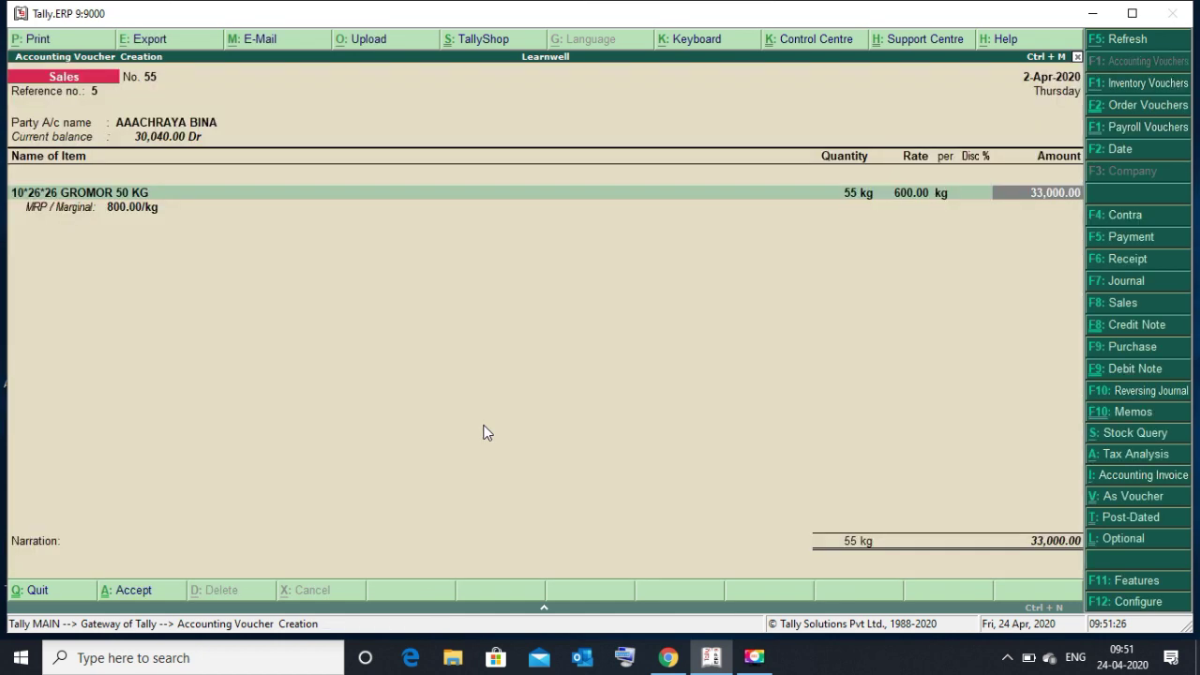
key("Return")
key("Return")
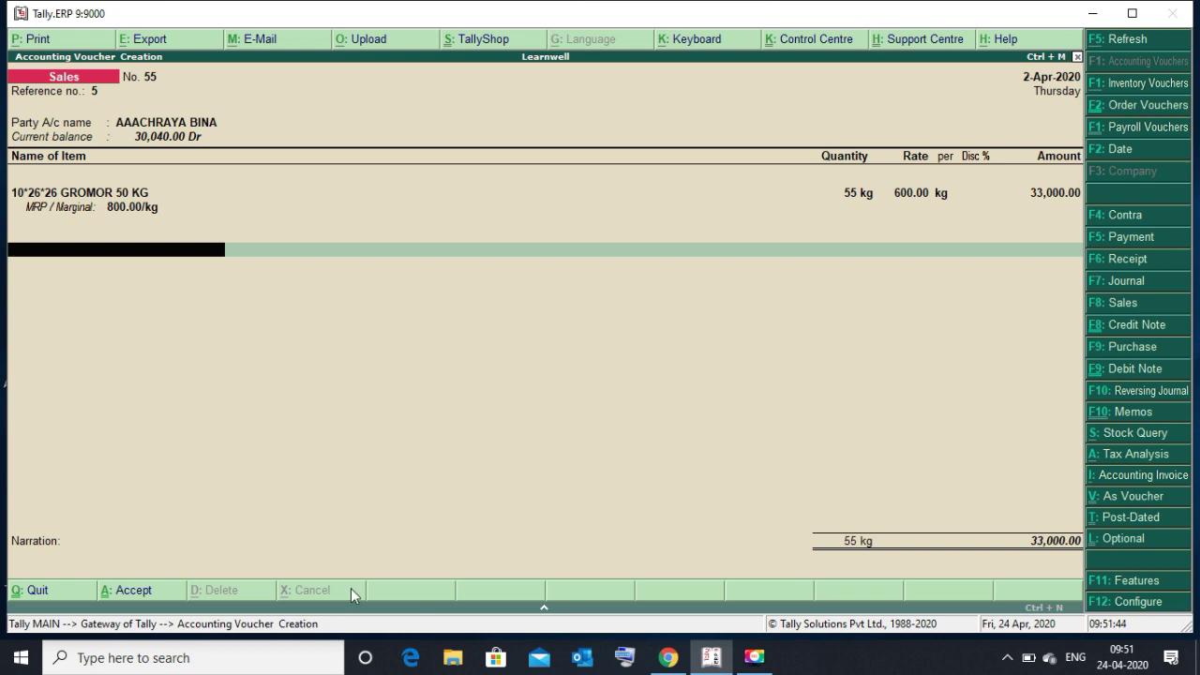
key("Escape")
key("Escape")
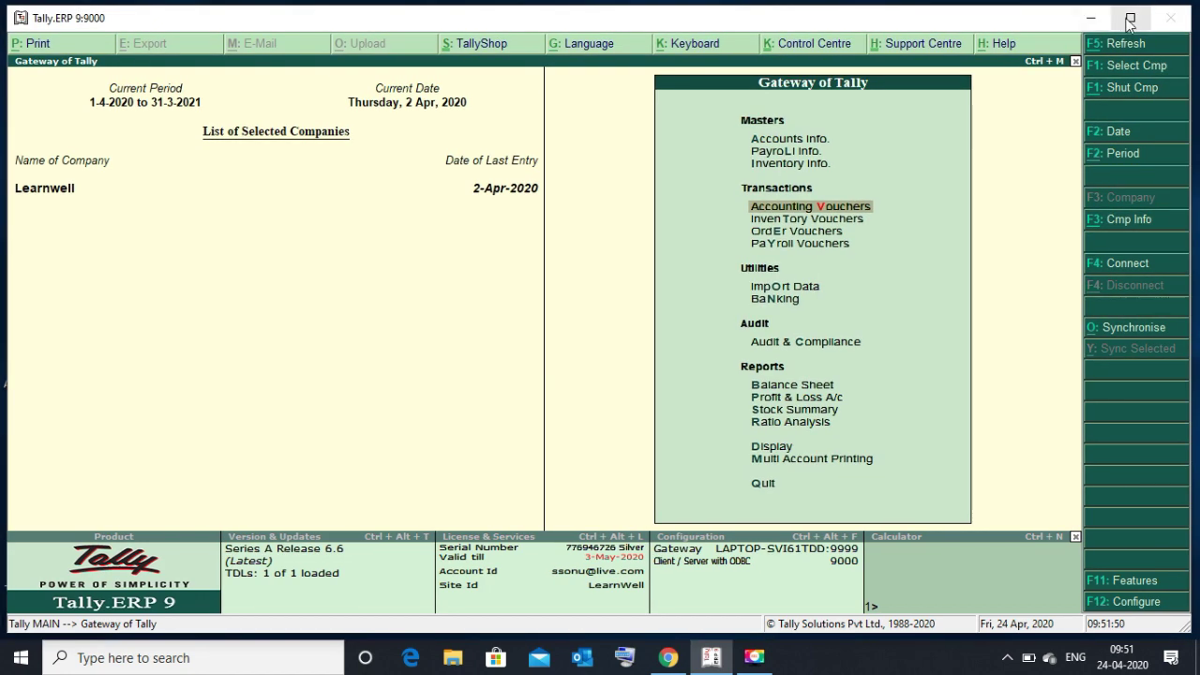
Switch to the desktop and copy the full path of the Business Control text file from its security properties
left_click(1132, 13)
left_click(1098, 10)
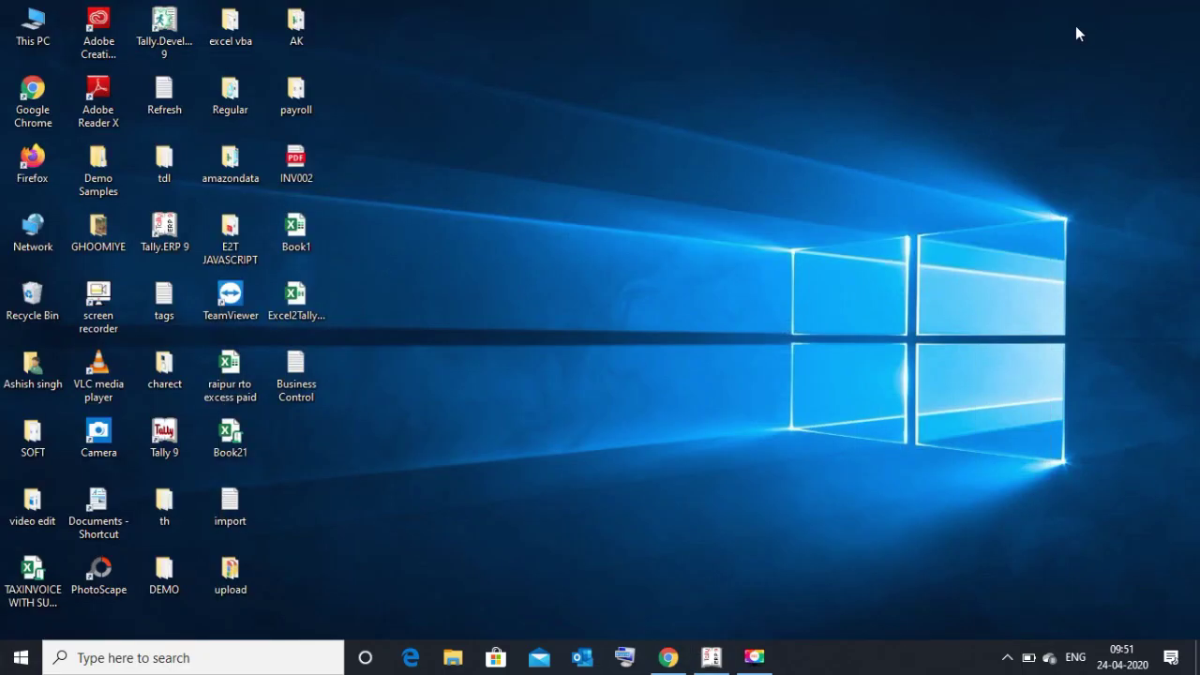
left_click(301, 367)
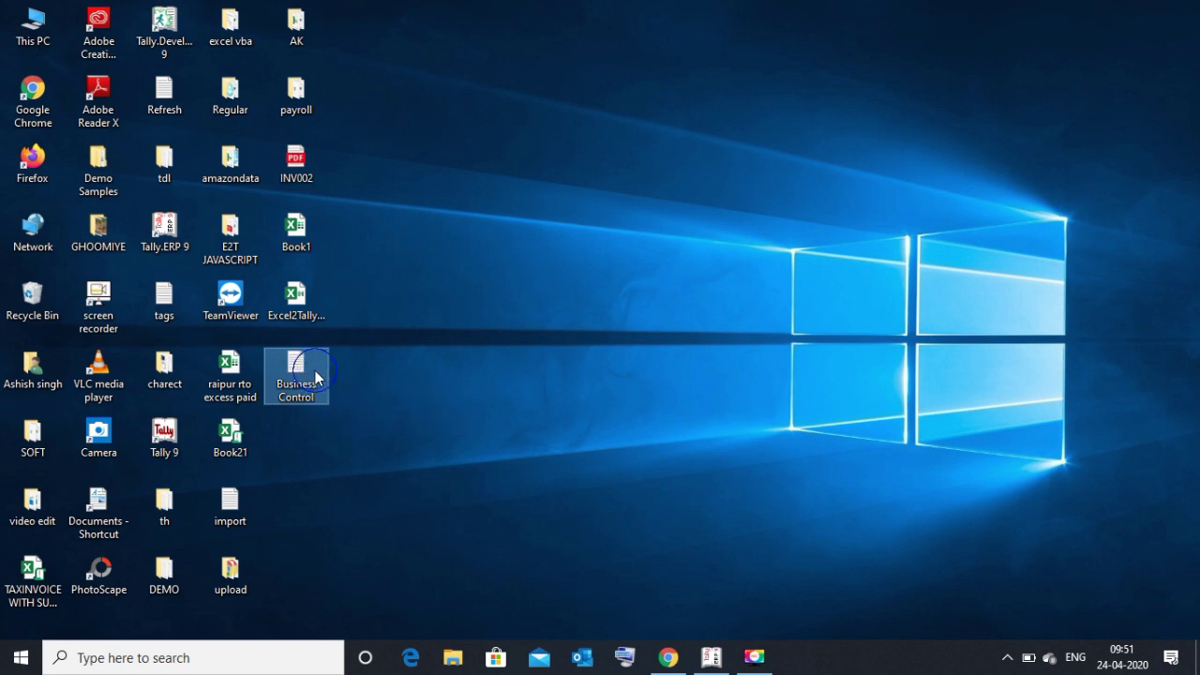
right_click(315, 370)
left_click(365, 625)
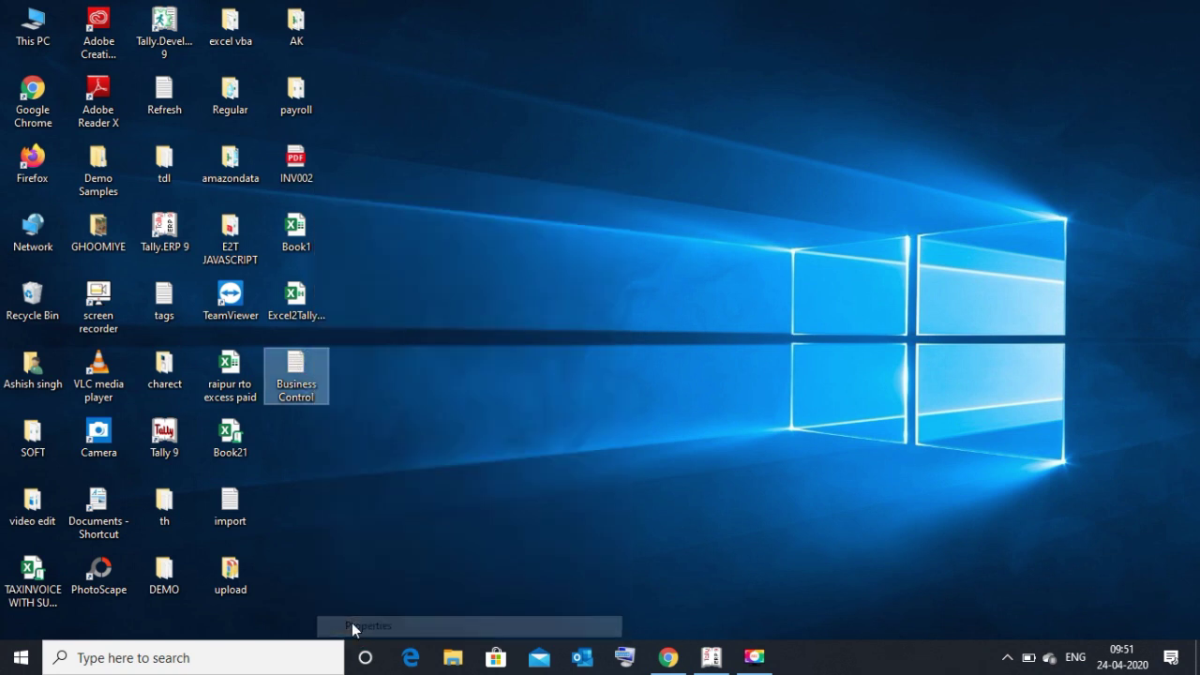
left_click(393, 227)
left_click_drag(410, 251, 614, 267)
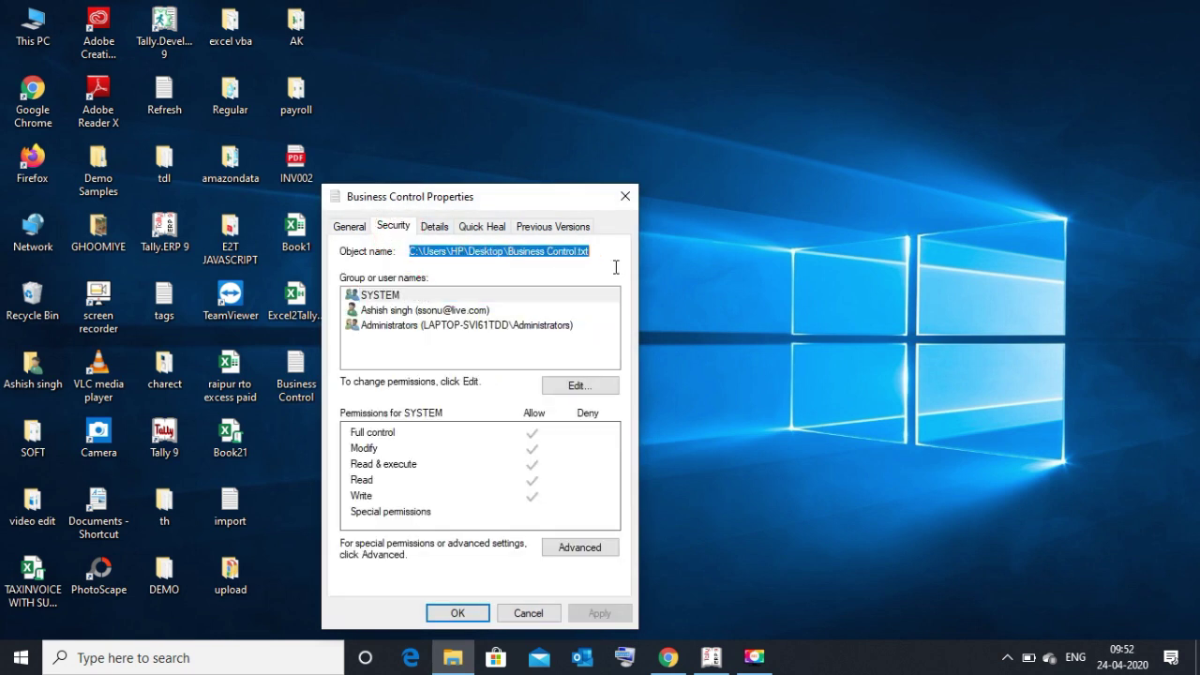
key("ctrl+c")
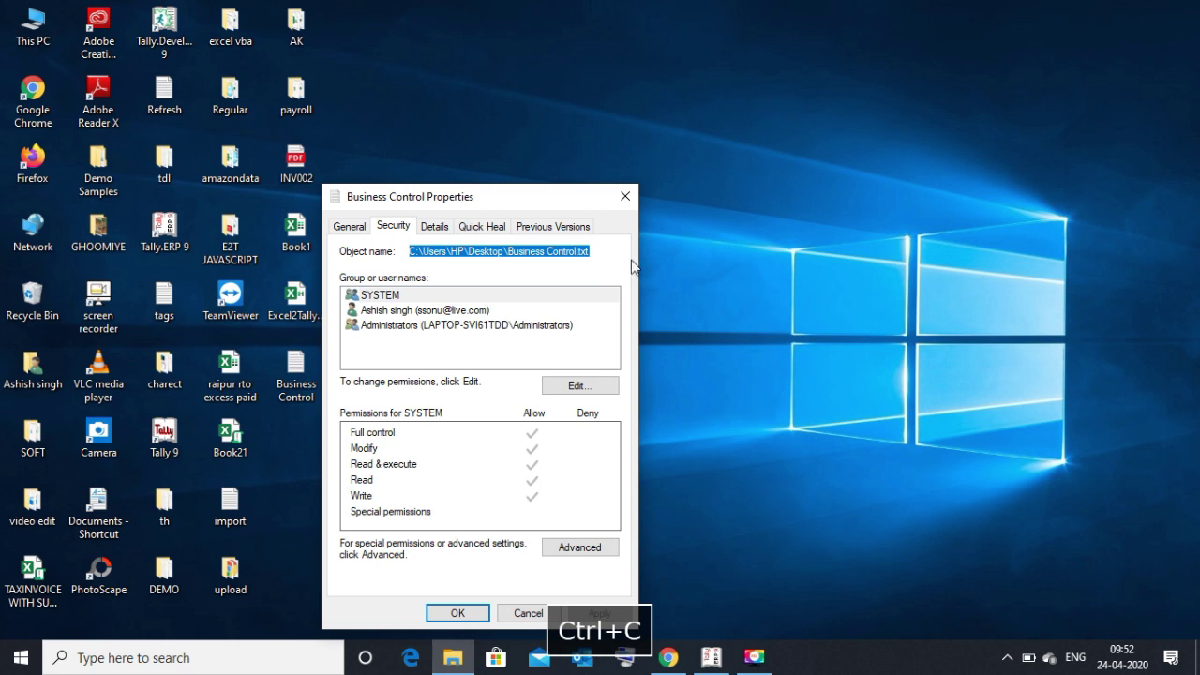
Switch back to Tally.ERP 9 and open the local TDL configuration with loading TDL files on startup left at Yes
left_click(710, 658)
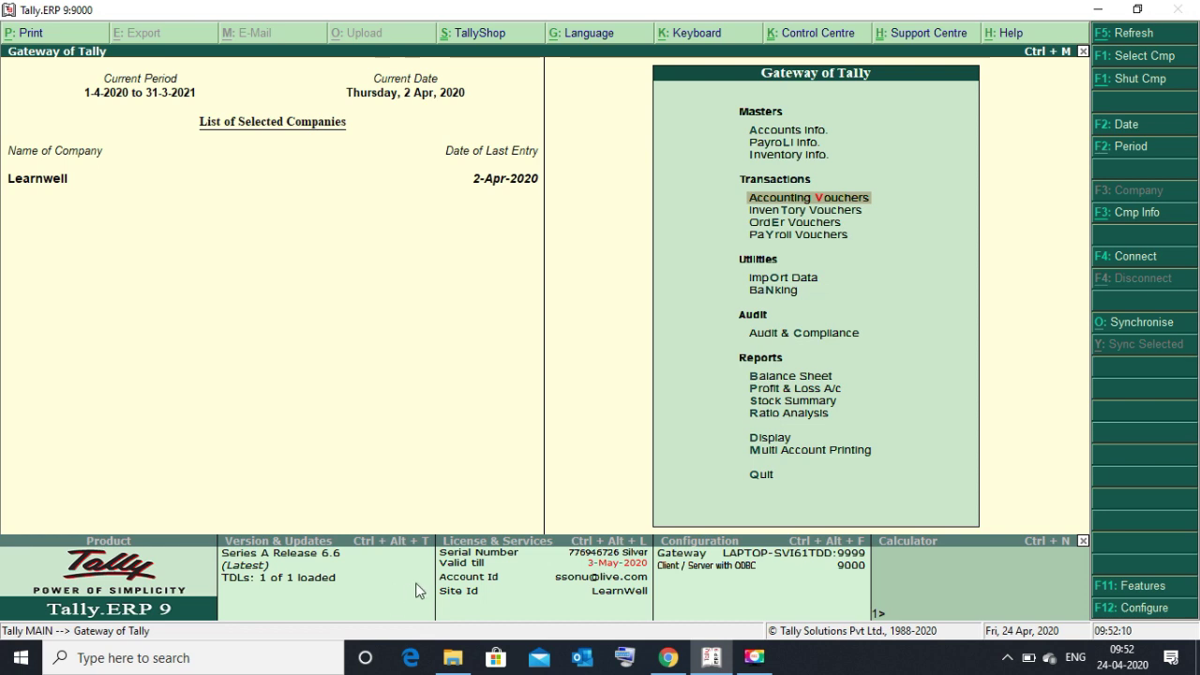
left_click(1099, 611)
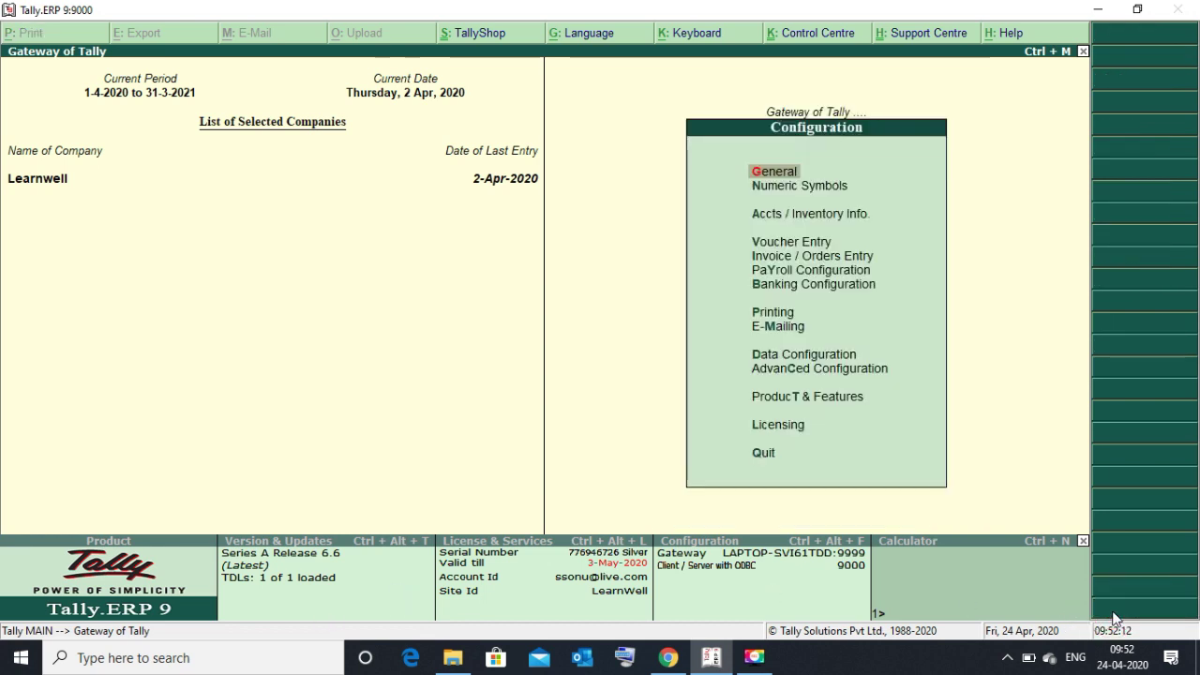
left_click(786, 397)
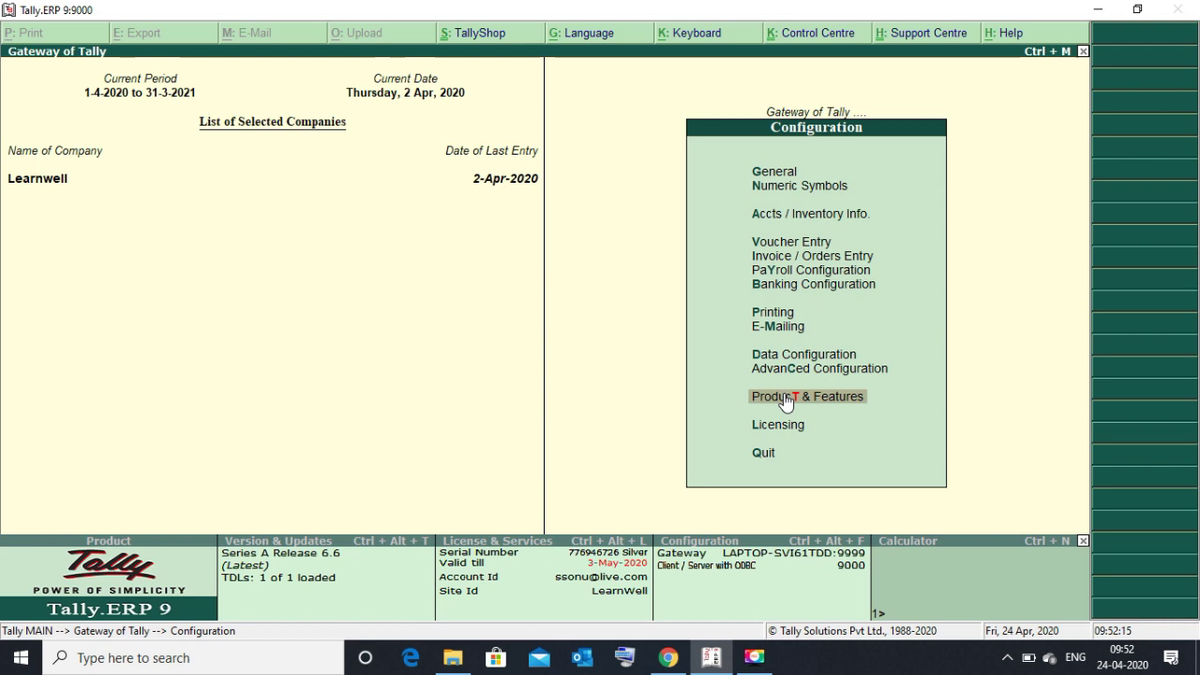
key("Return")
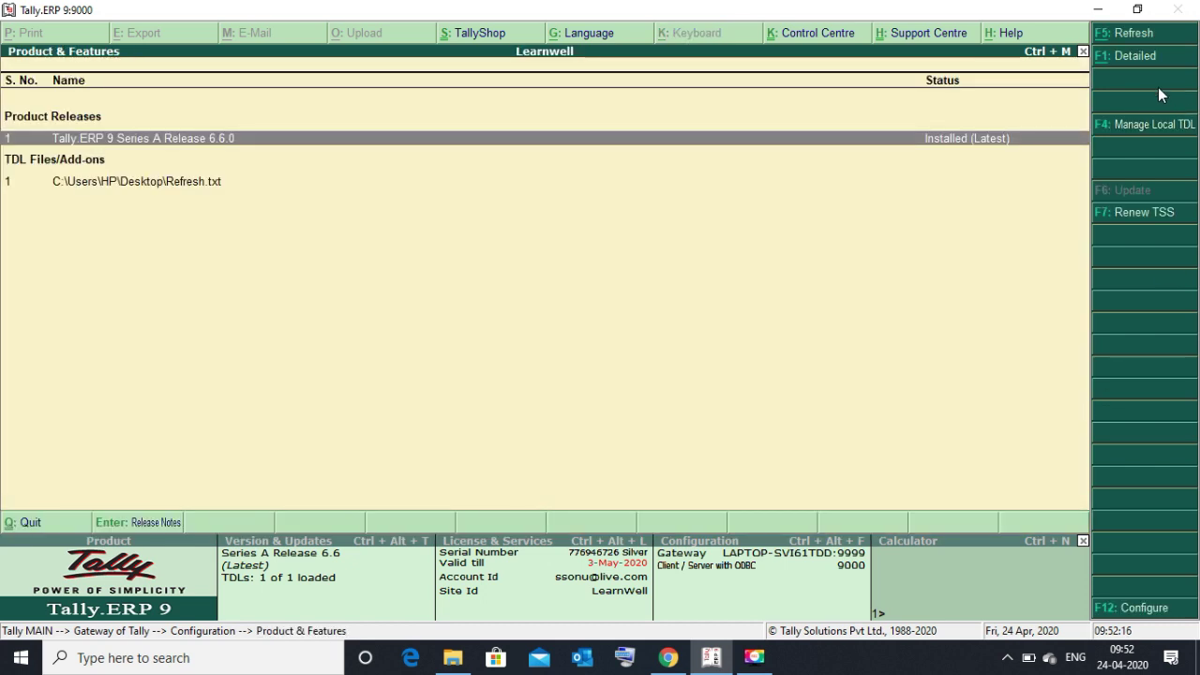
left_click(1134, 132)
key("Return")
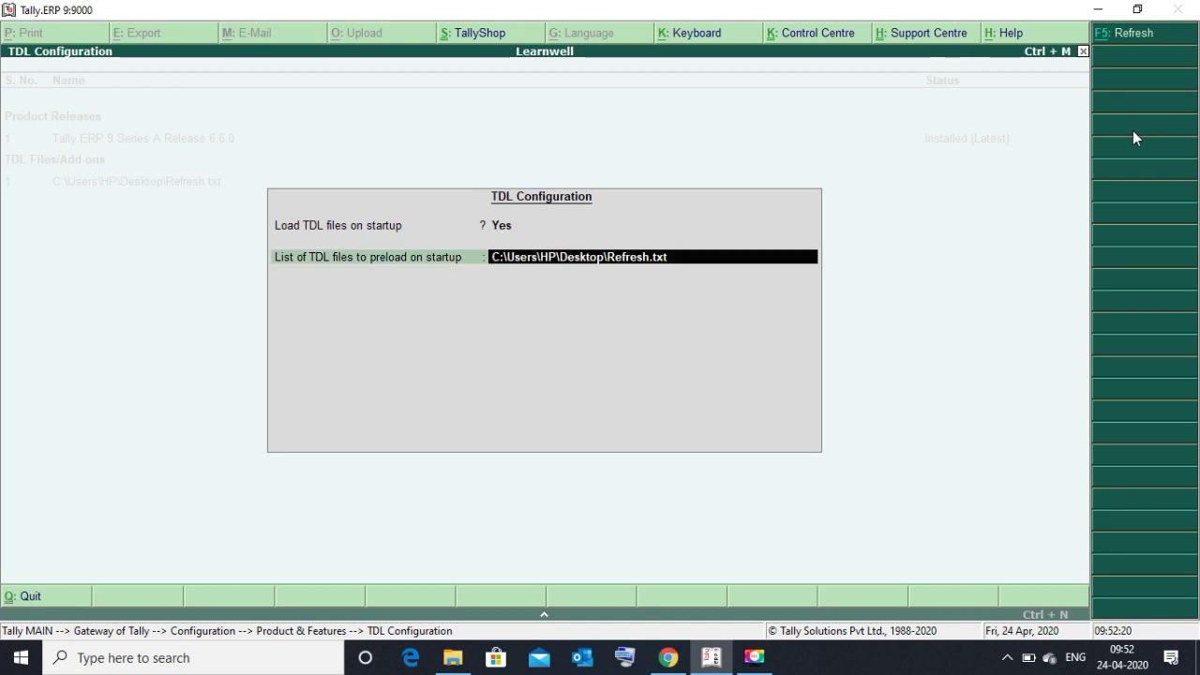
Add C:\Users\HP\Desktop\Business Control.txt to the TDL files preloaded on startup, accept the configuration and return to the Gateway of Tally
key("Return")
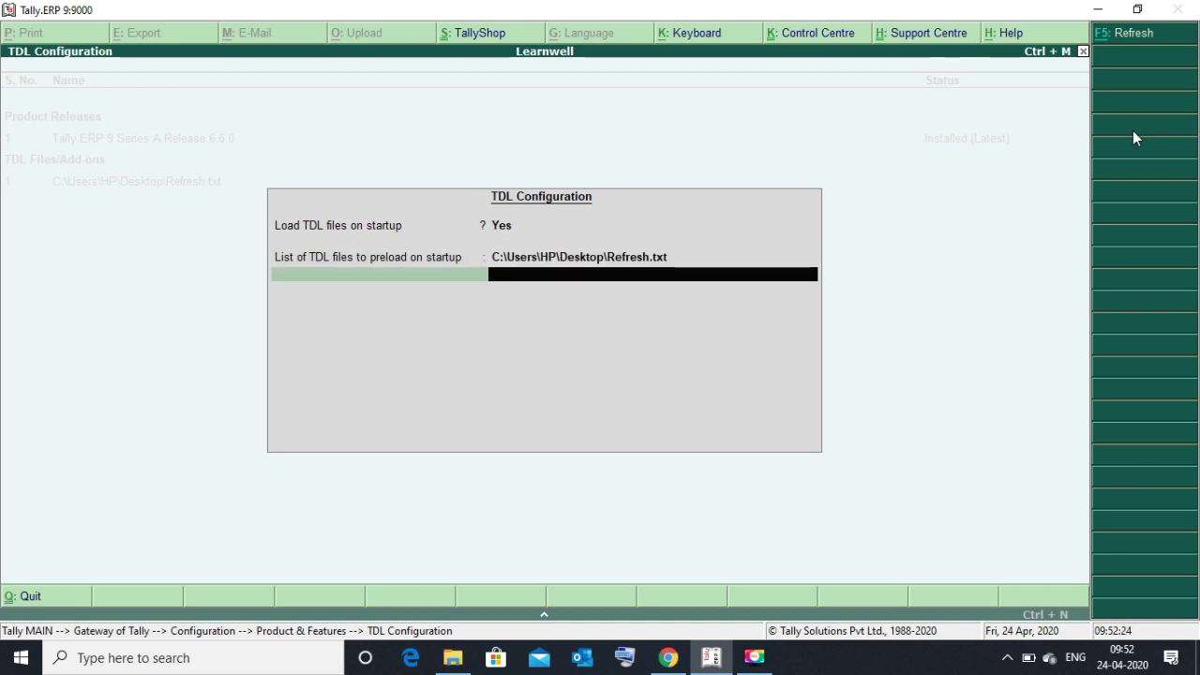
key("ctrl+v")
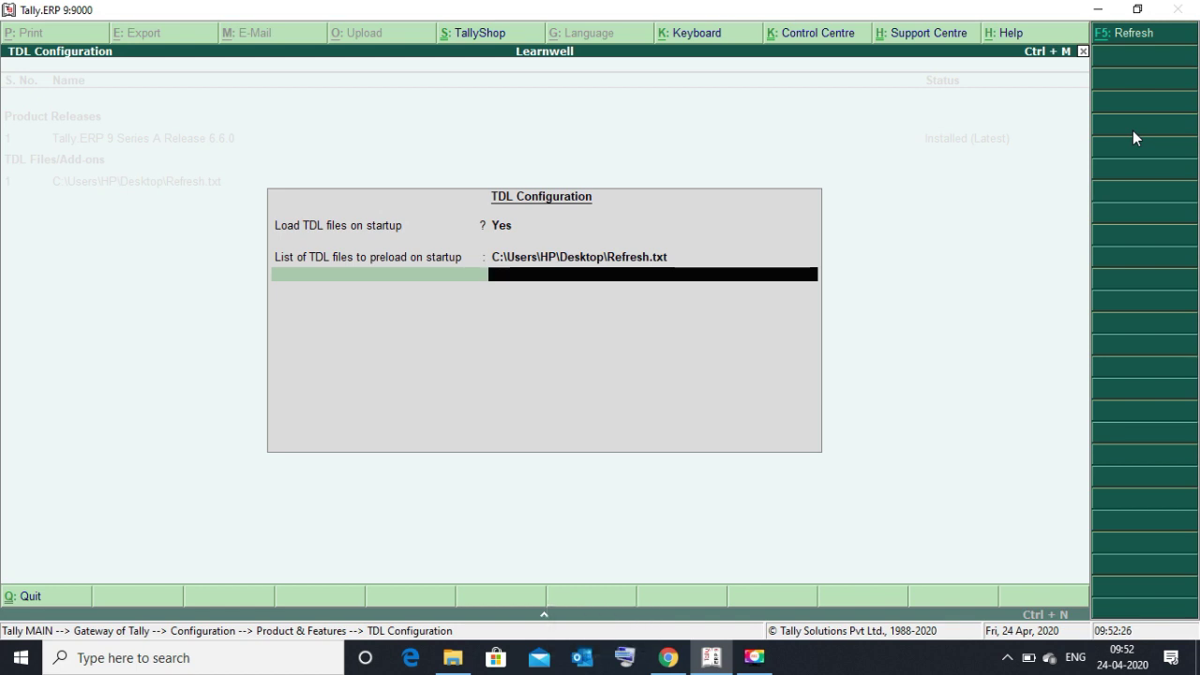
key("ctrl+alt+v")
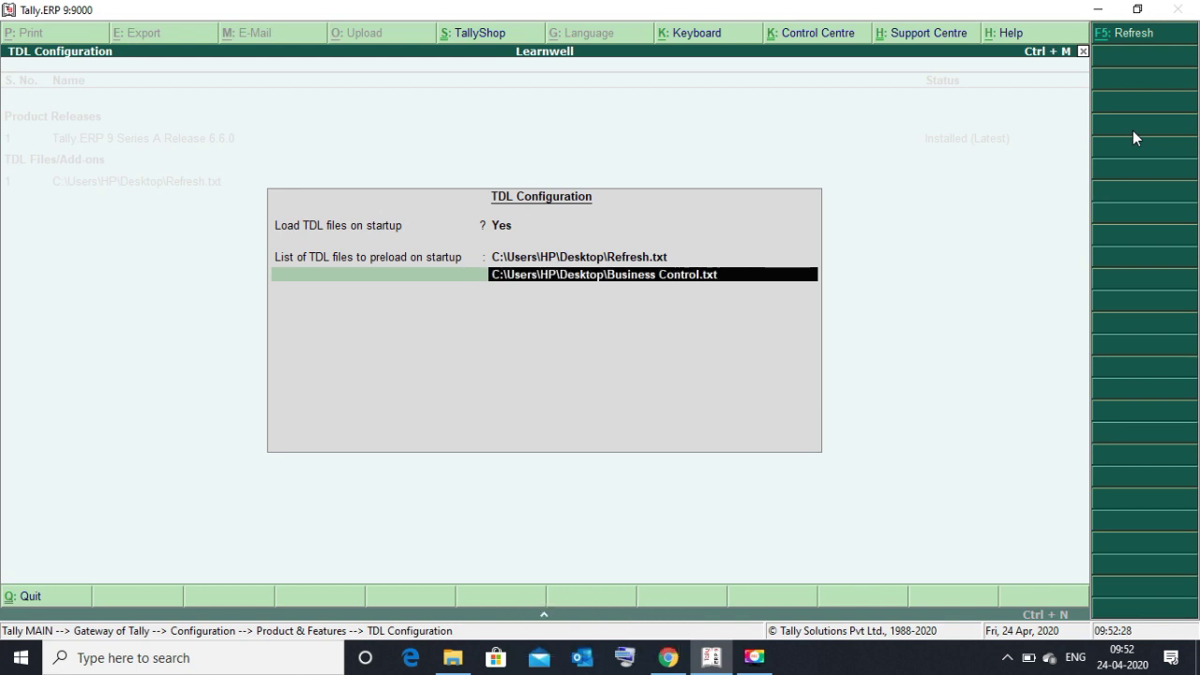
key("Return")
key("Return")
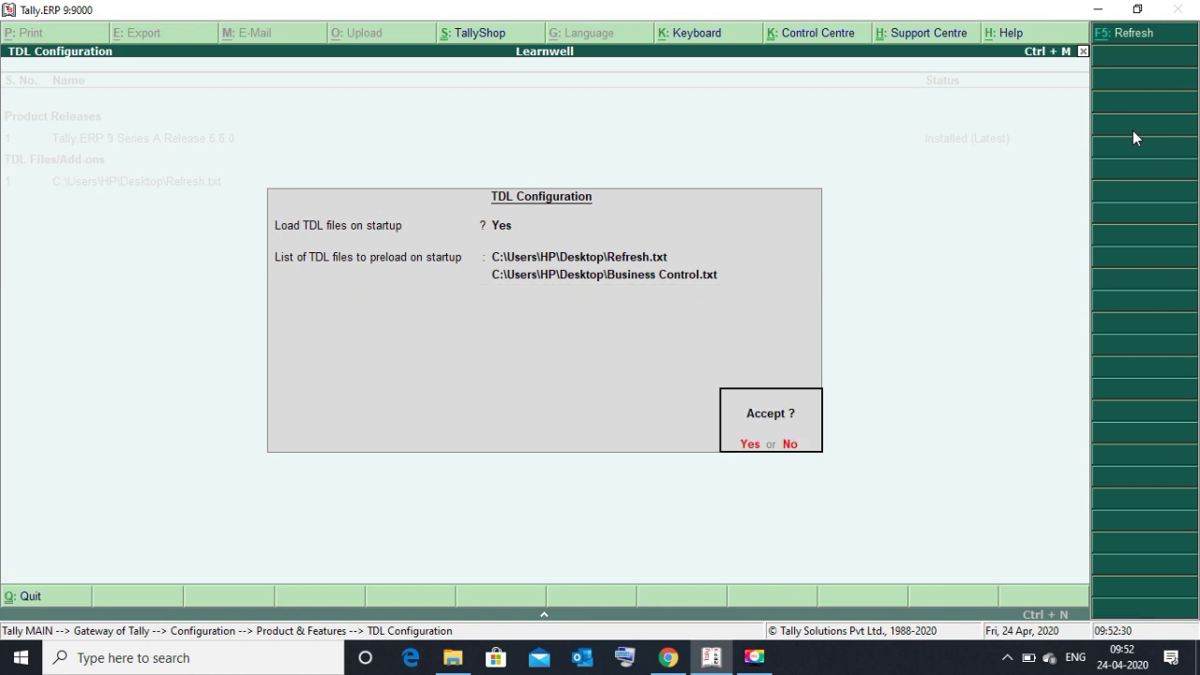
key("Return")
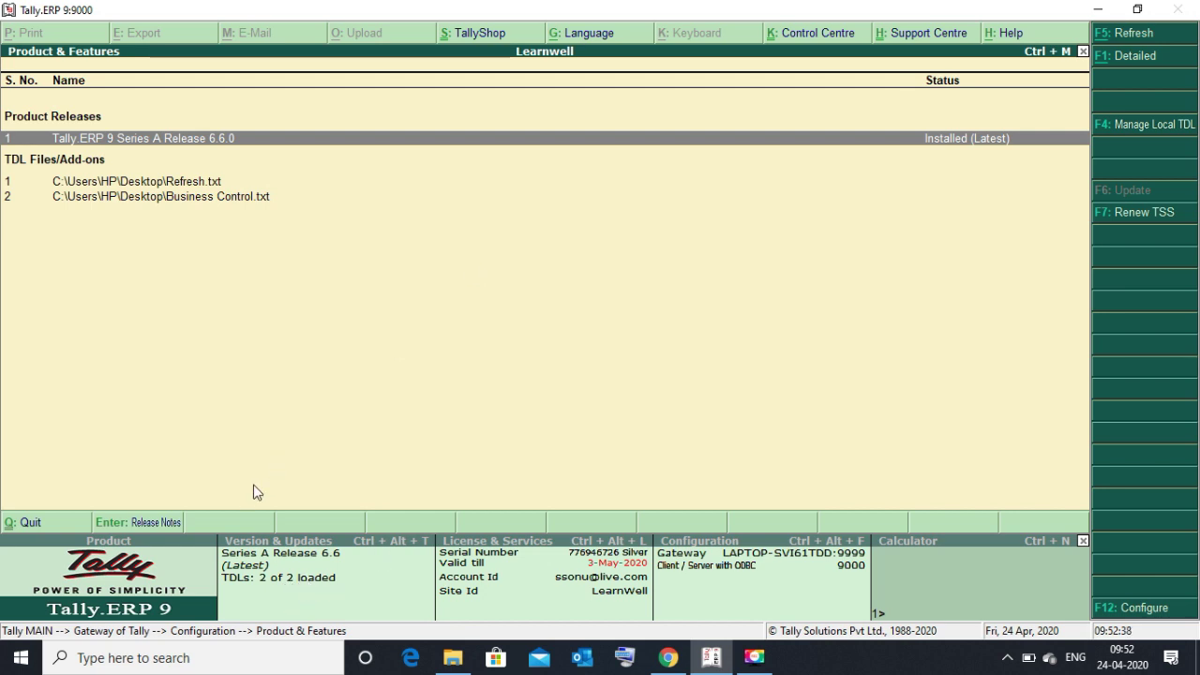
key("Escape")
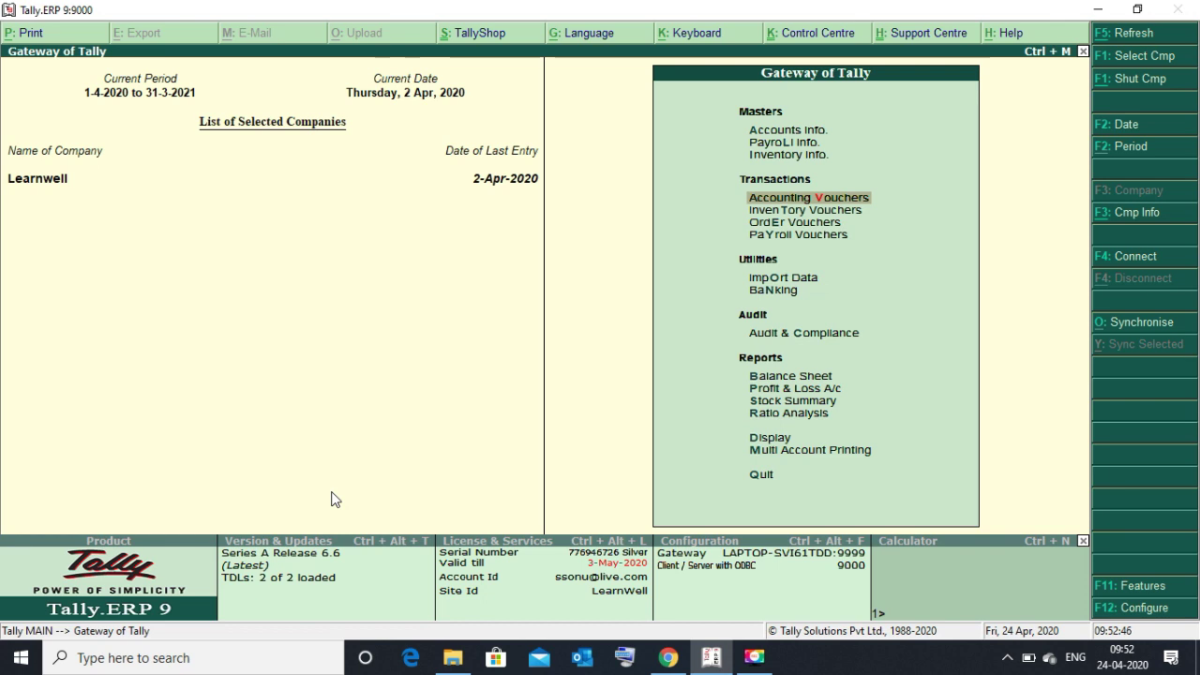
Open the stock item 10*26*26 GROMOR 50 KG for alteration
key("i")
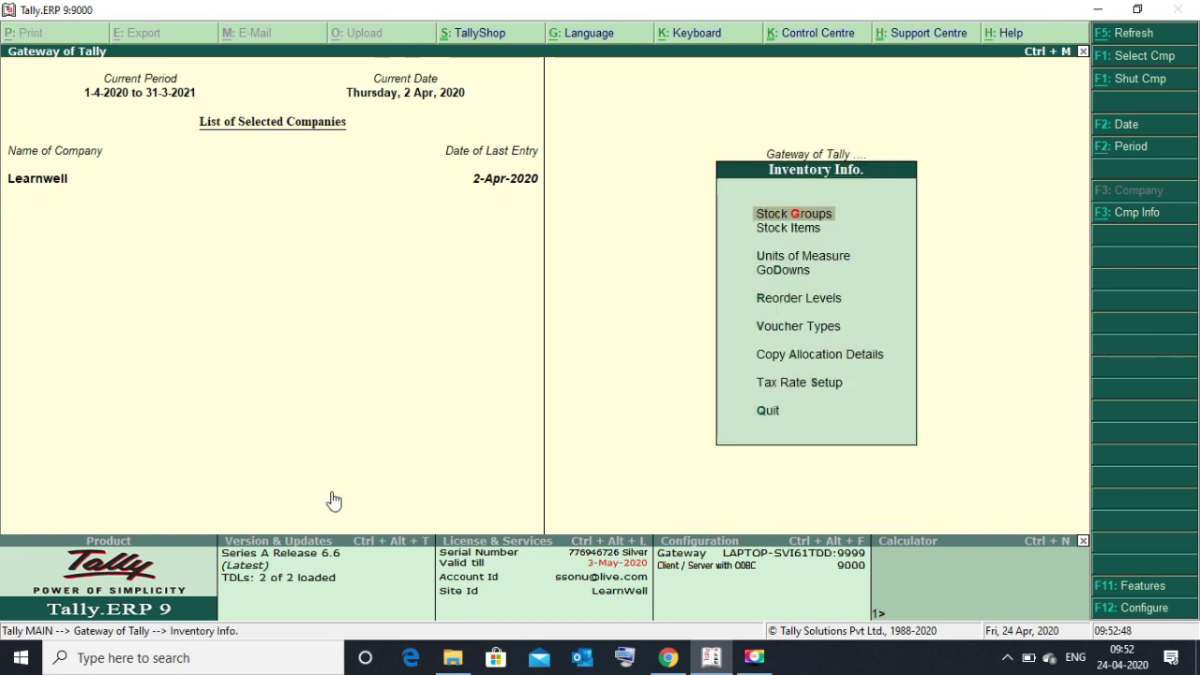
key("i")
key("a")
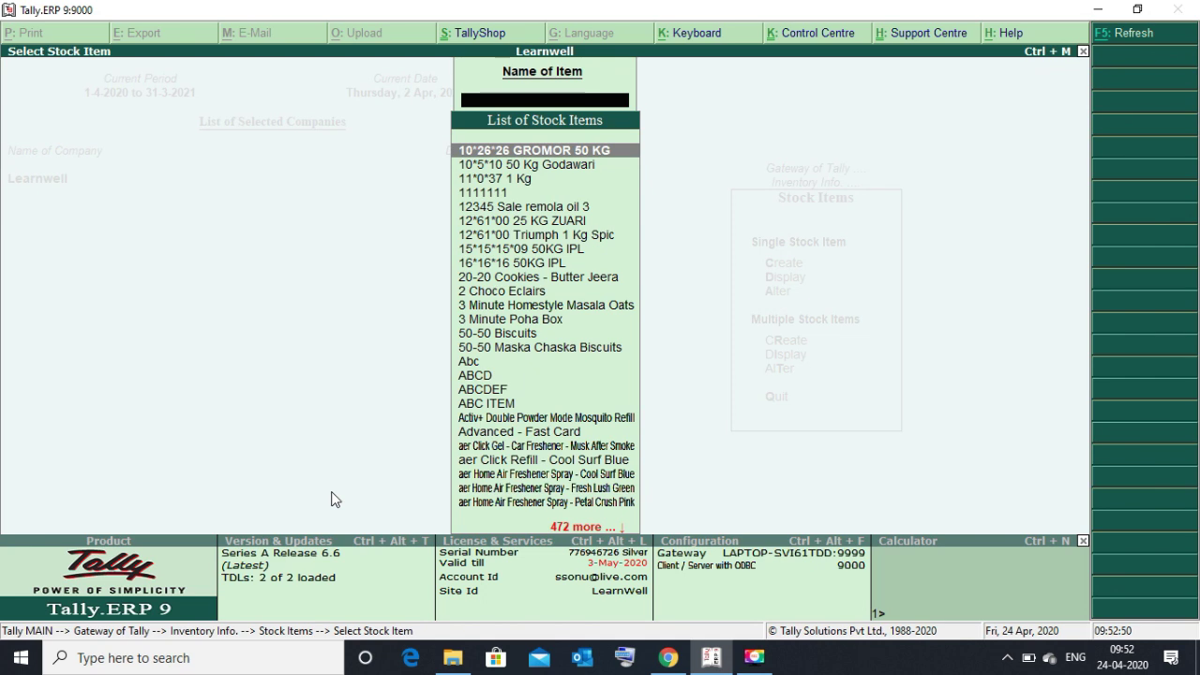
key("Return")
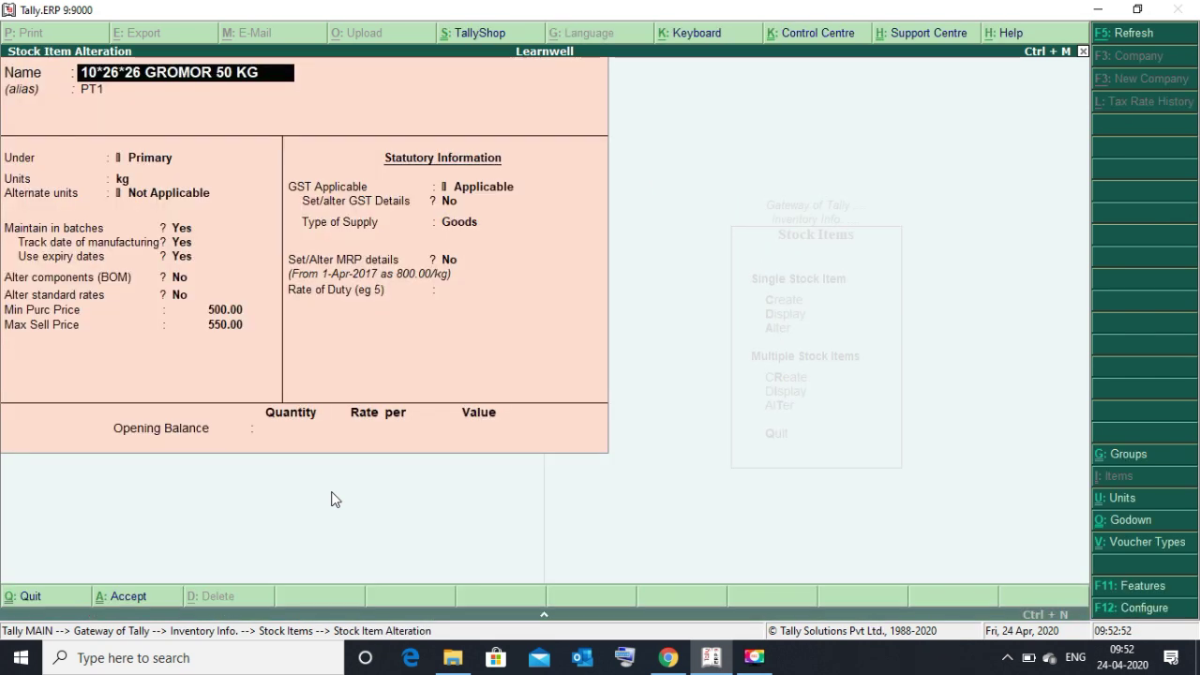
Keep the item's minimum purchase price at 500, set its maximum selling price to 600, and save the stock item alteration
key("Return")
key("Return")
key("Return")
key("Return")
key("Return")
key("Return")
key("Return")
key("Return")
key("Return")
key("Return")
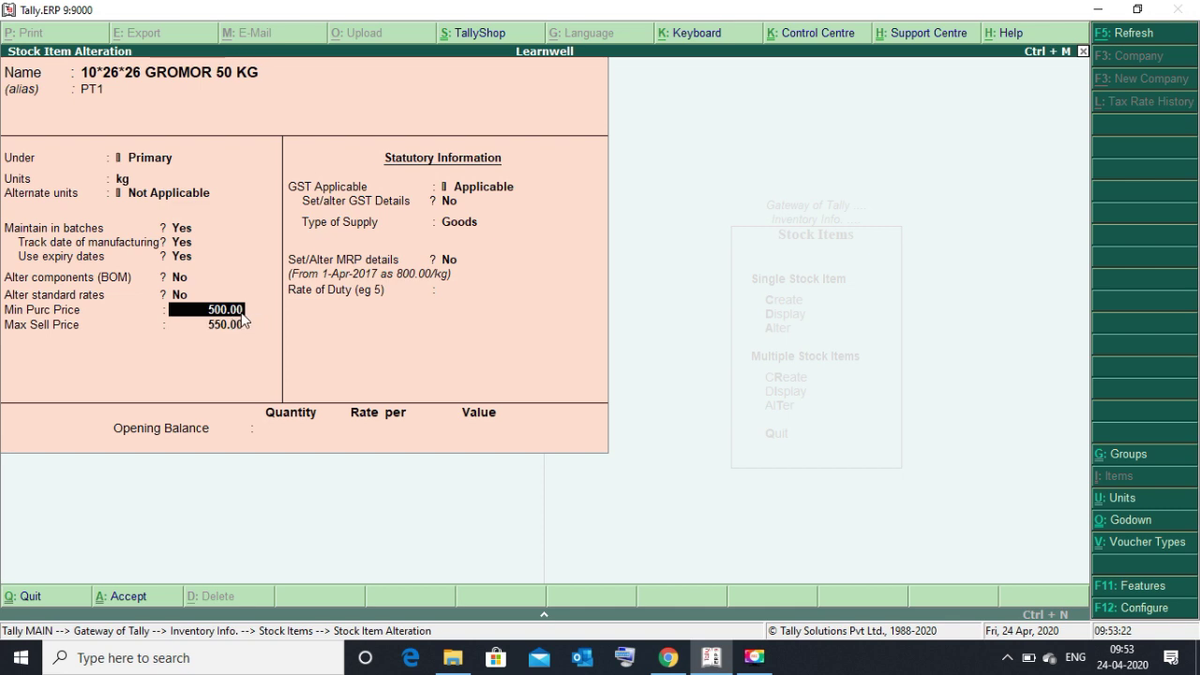
key("Return")
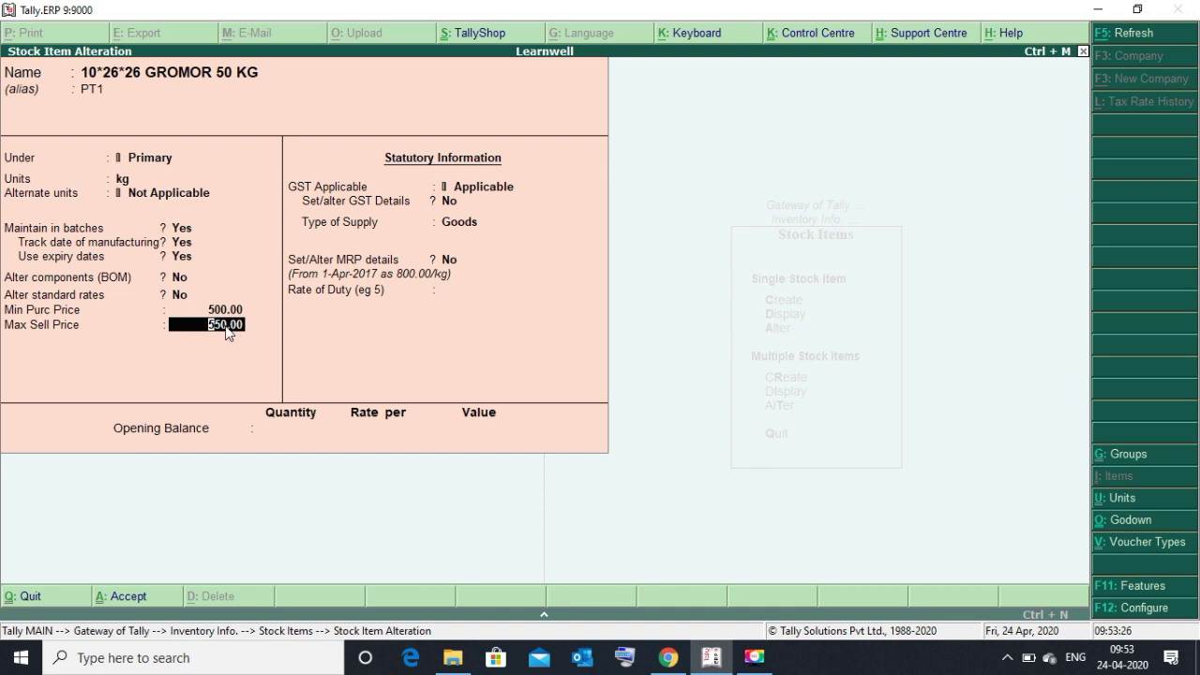
type("600")
key("Return")
key("BackSpace")
key("BackSpace")
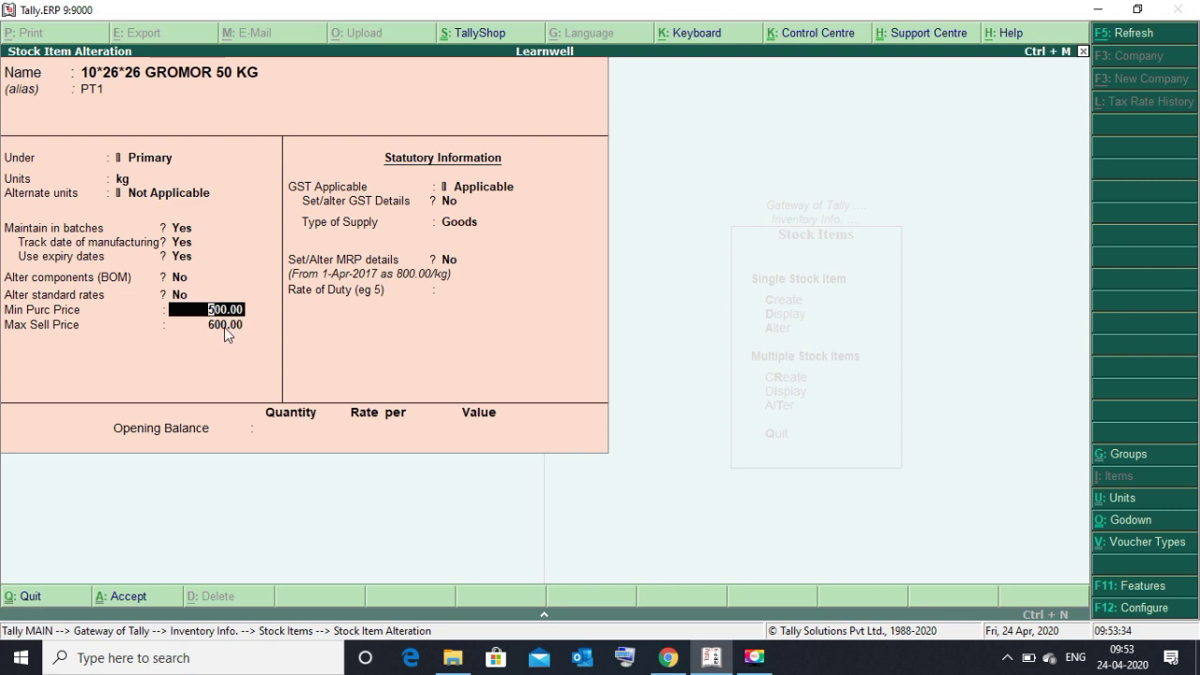
key("Return")
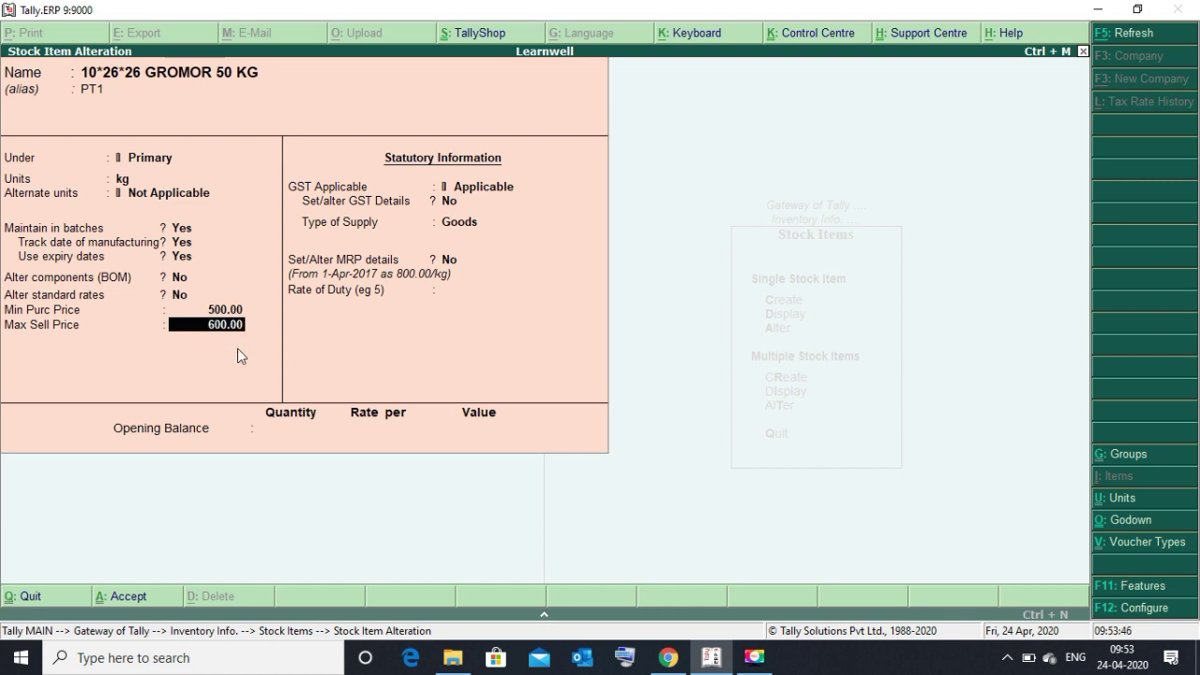
key("Return")
key("Return")
key("Return")
key("Return")
key("Return")
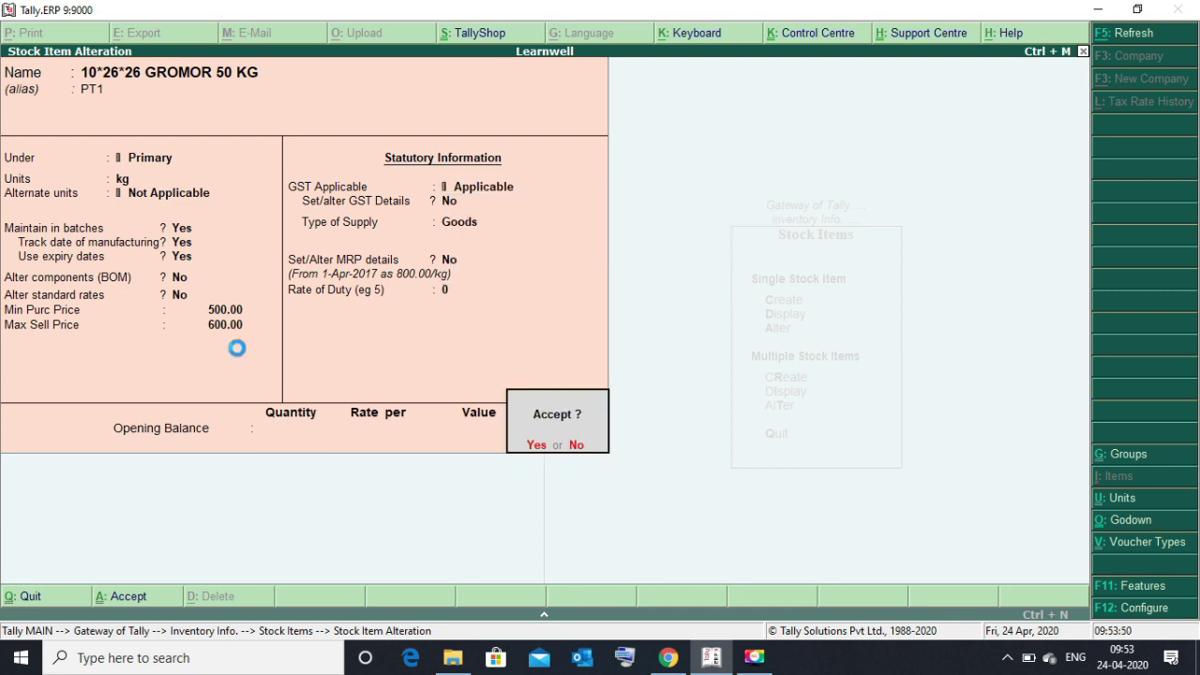
key("Return")
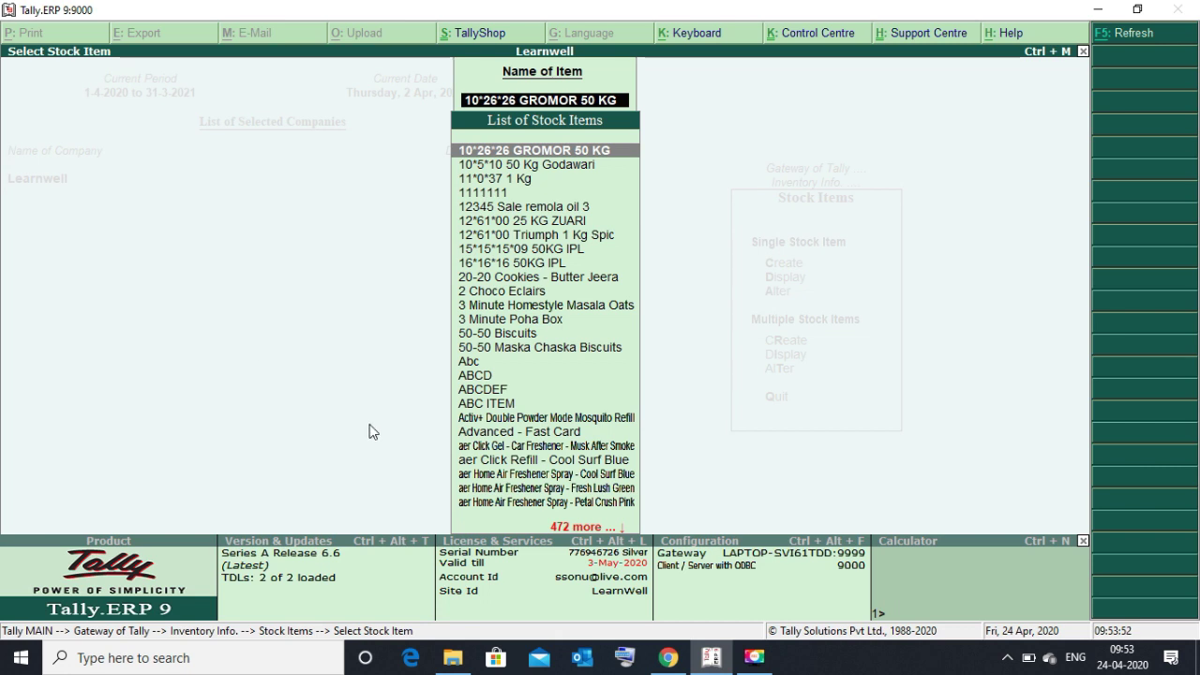
Return to the Gateway of Tally and start a purchase voucher with supplier invoice number 5 dated 2-Apr-2020
key("Escape")
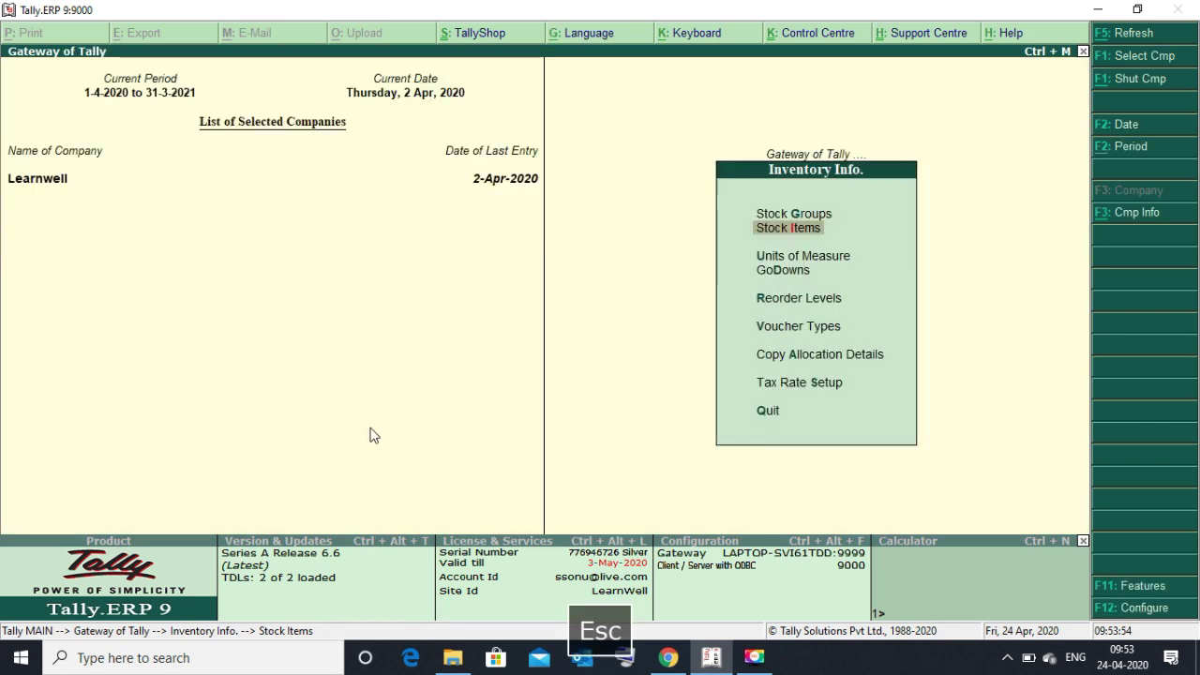
key("Escape")
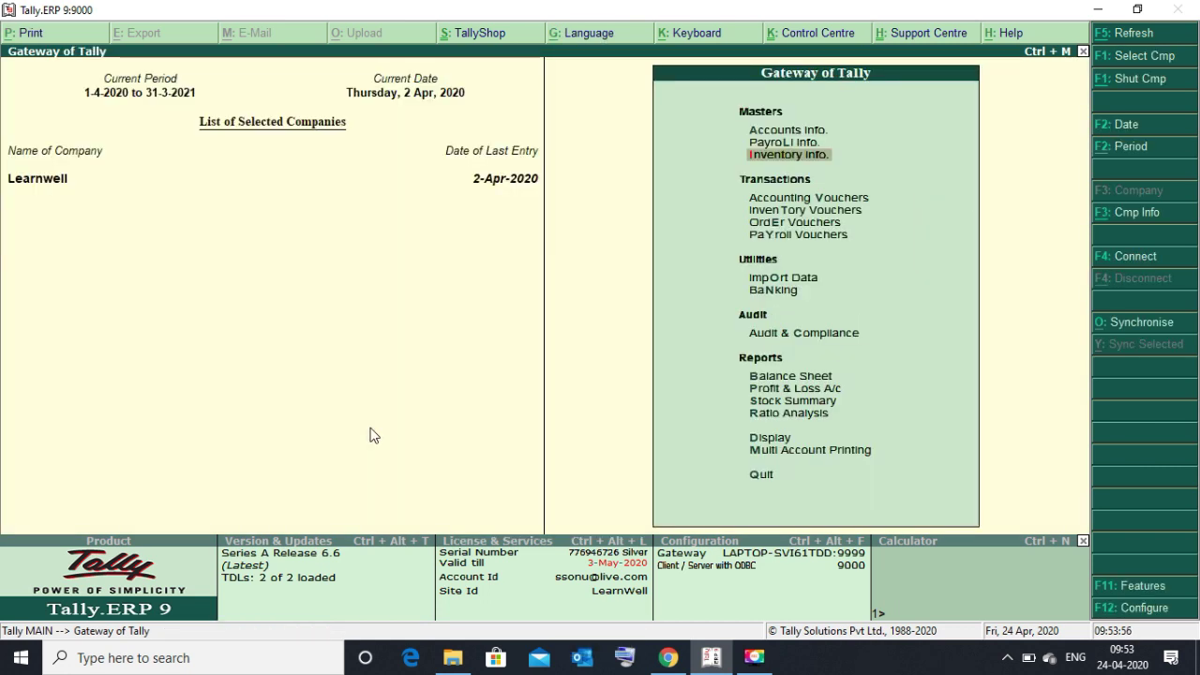
key("v")
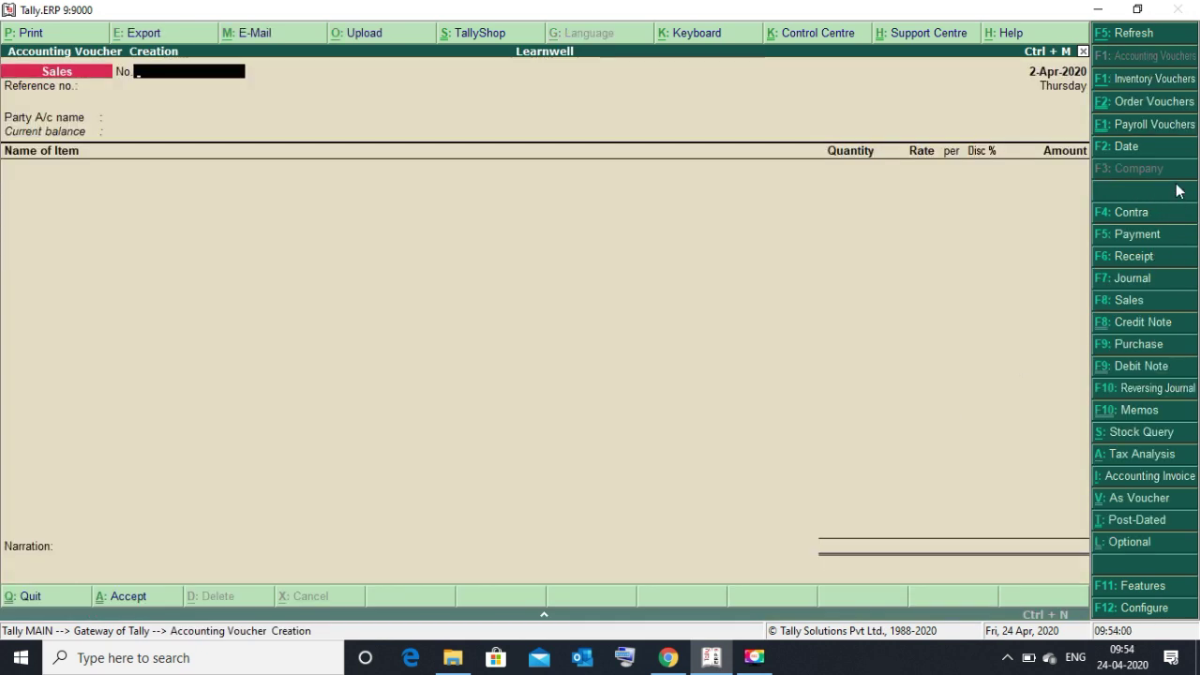
left_click(1129, 344)
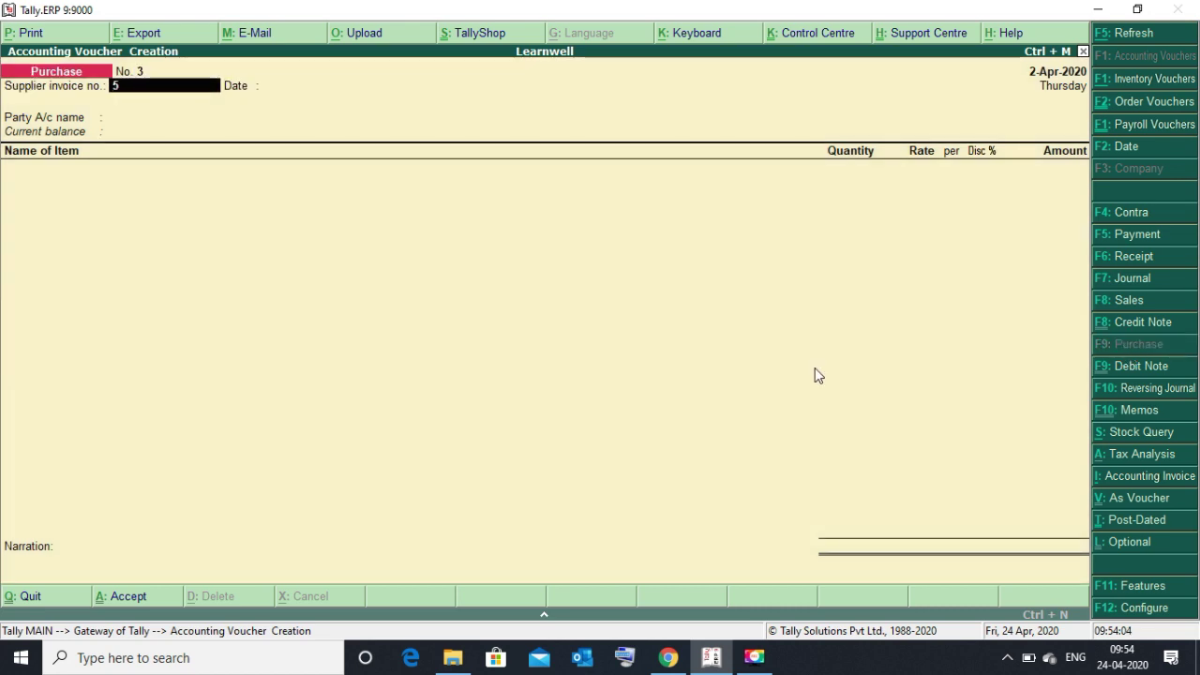
type("5")
key("Return")
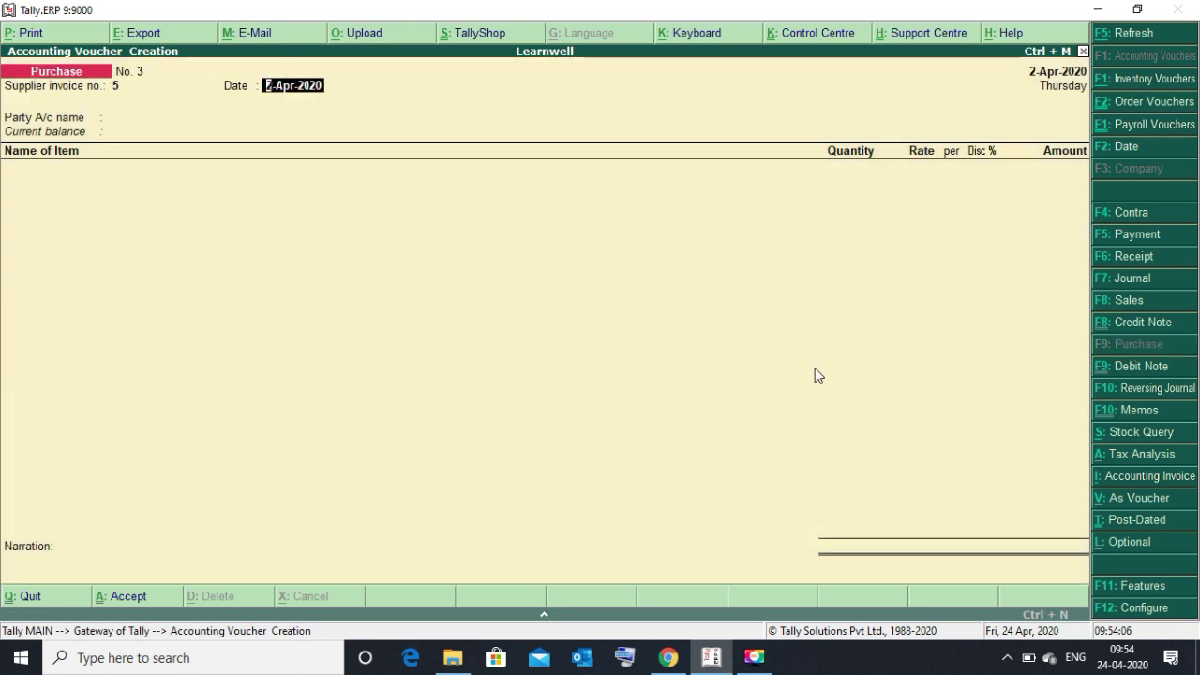
key("Return")
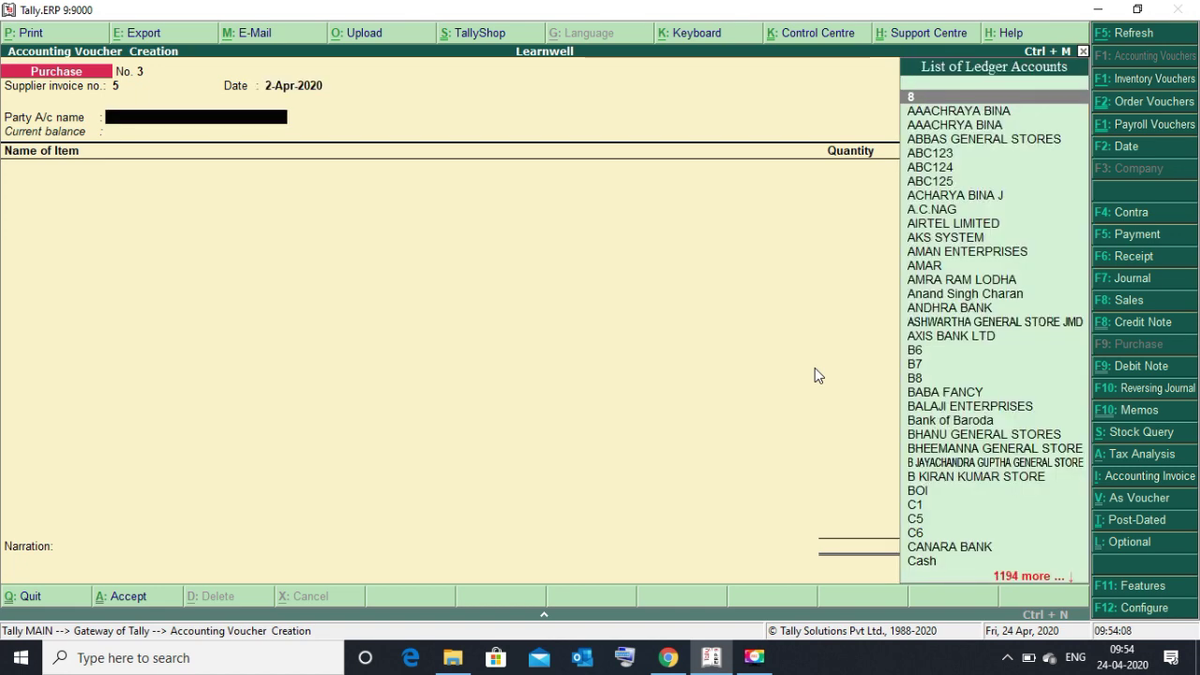
Select the supplier's ledger as the party account and accept the party details without receipt note tracking numbers
key("Down")
key("Return")
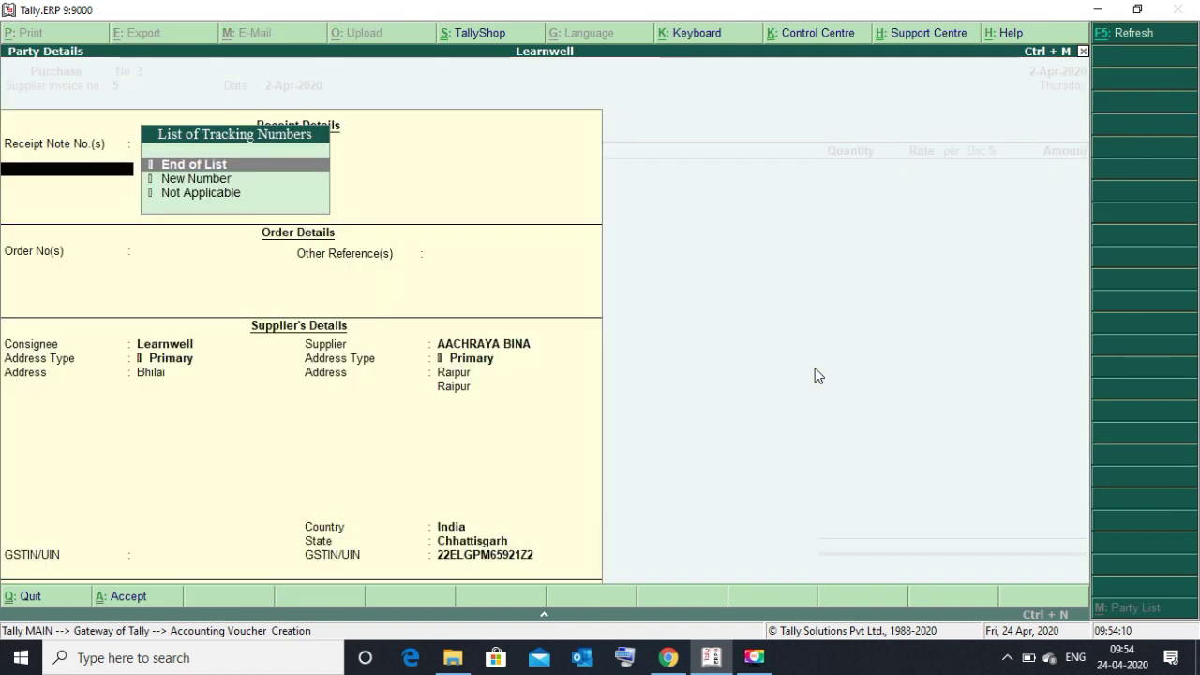
key("Return")
key("Return")
key("Return")
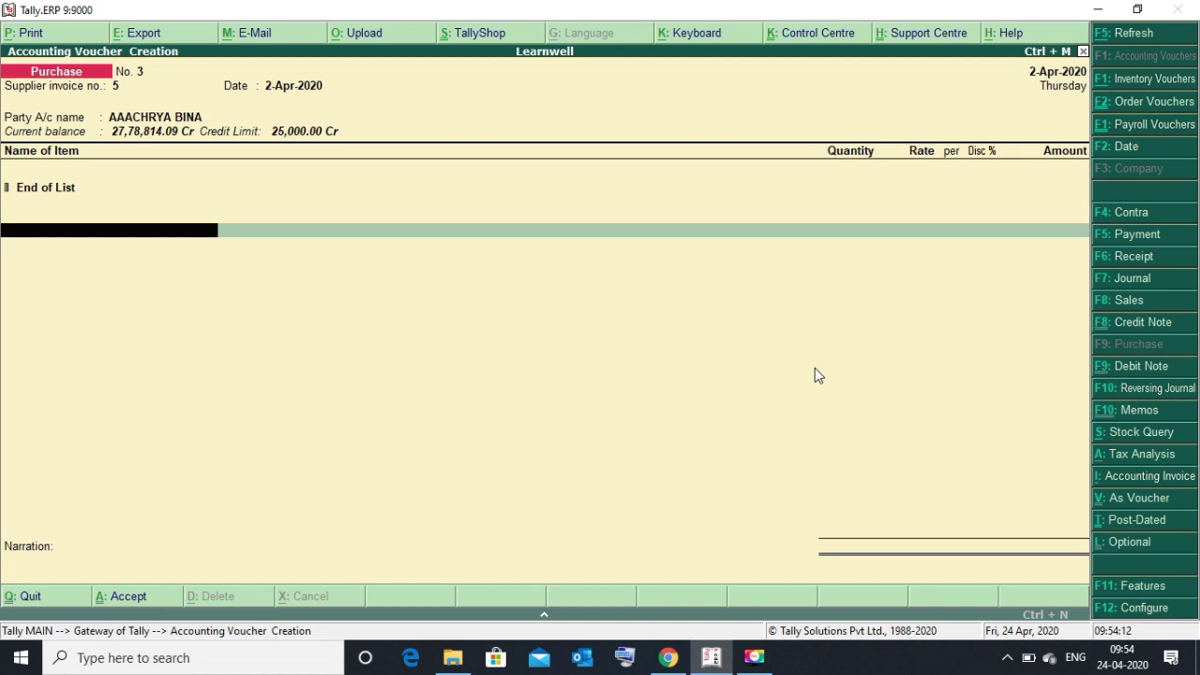
Add 10*26*26 GROMOR 50 KG to the purchase, with tracking and order numbers Not Applicable and godown AAA
key("Down")
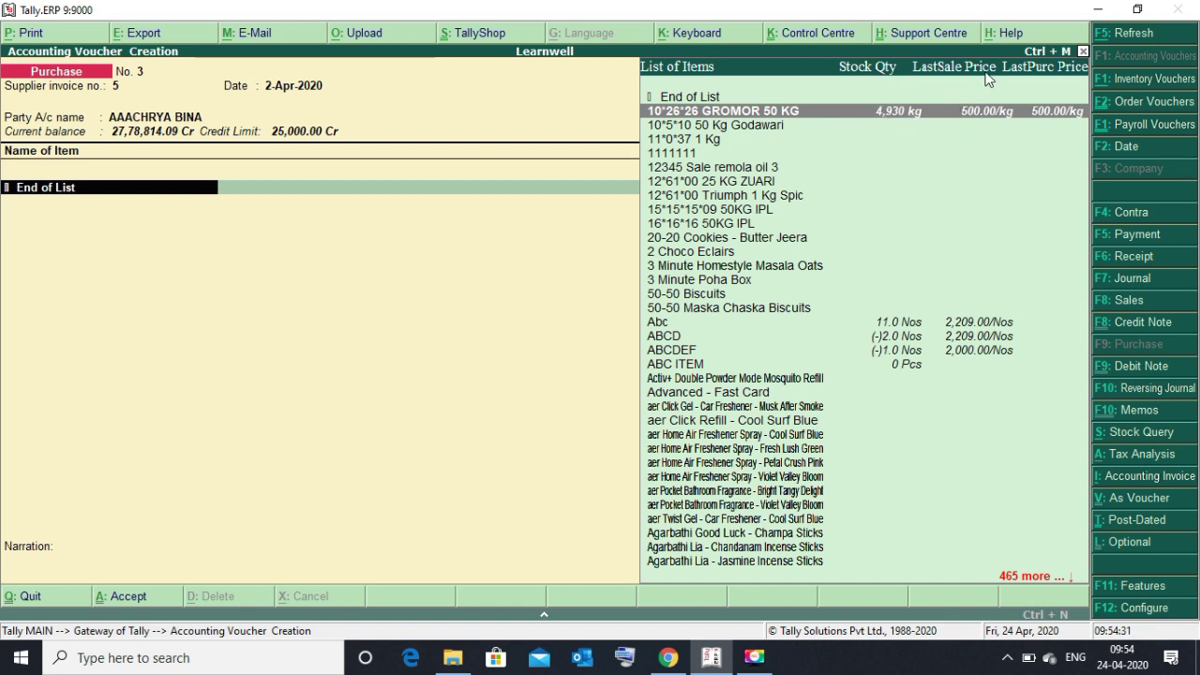
left_click(1059, 113)
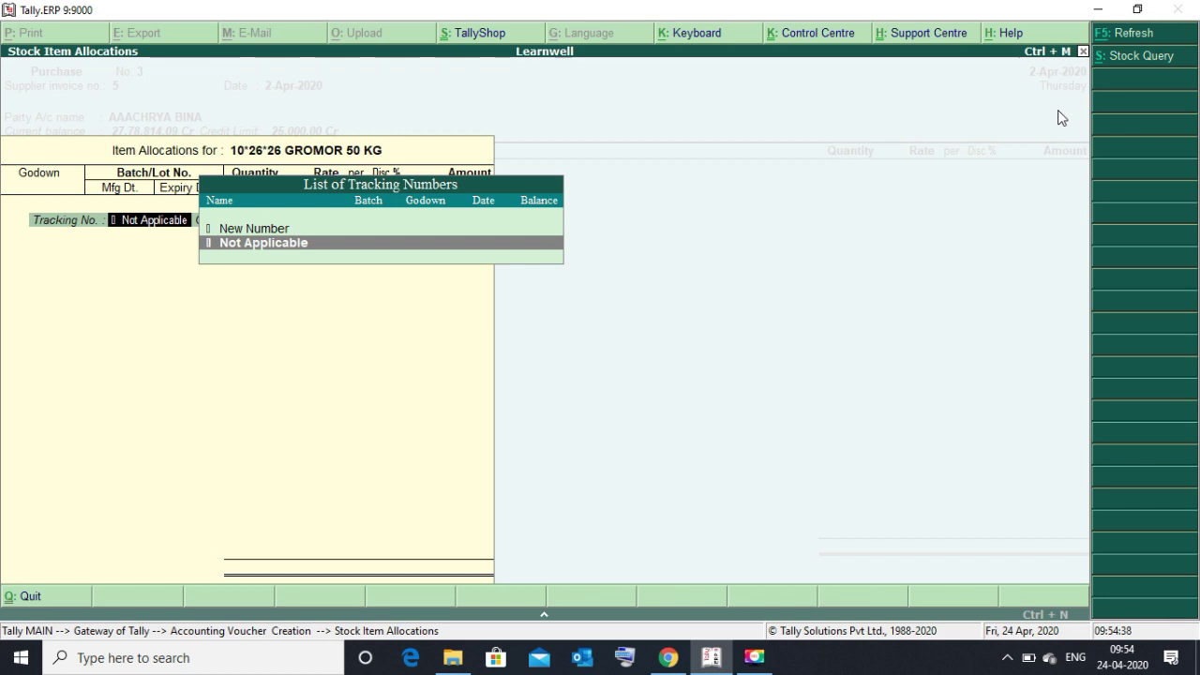
key("Return")
key("Return")
key("Return")
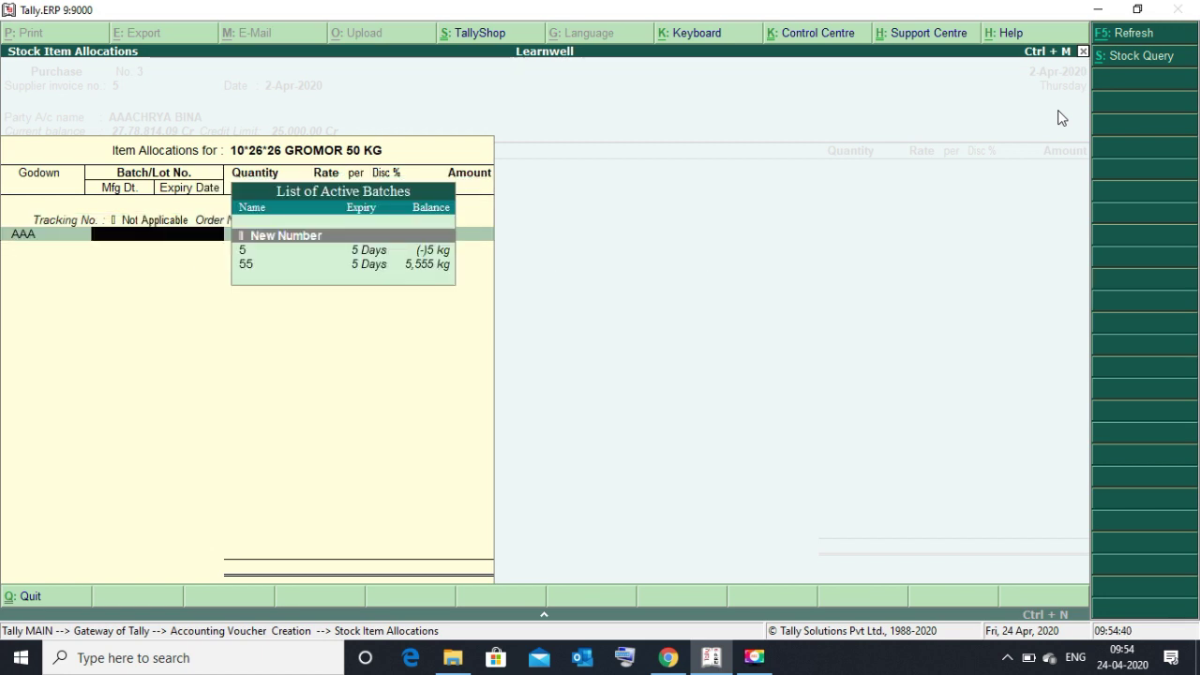
Allocate the purchased item to new batch number 5 with a quantity of 55 kg
key("Return")
type("5")
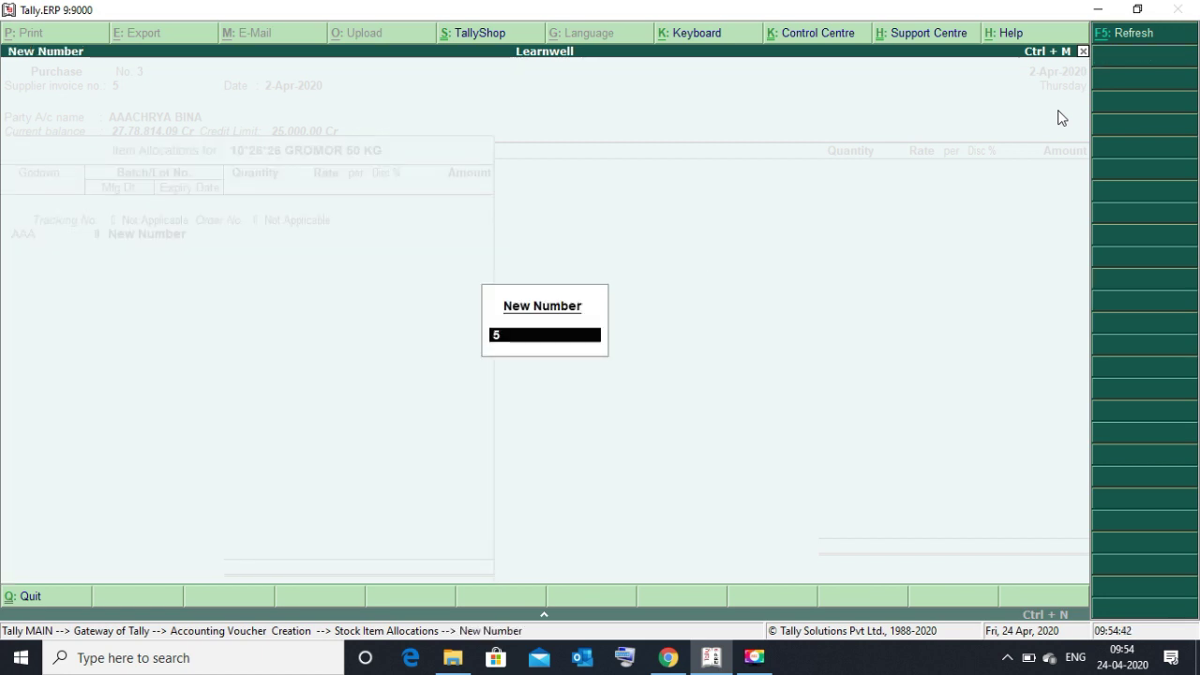
key("Return")
key("Return")
key("Return")
type("5")
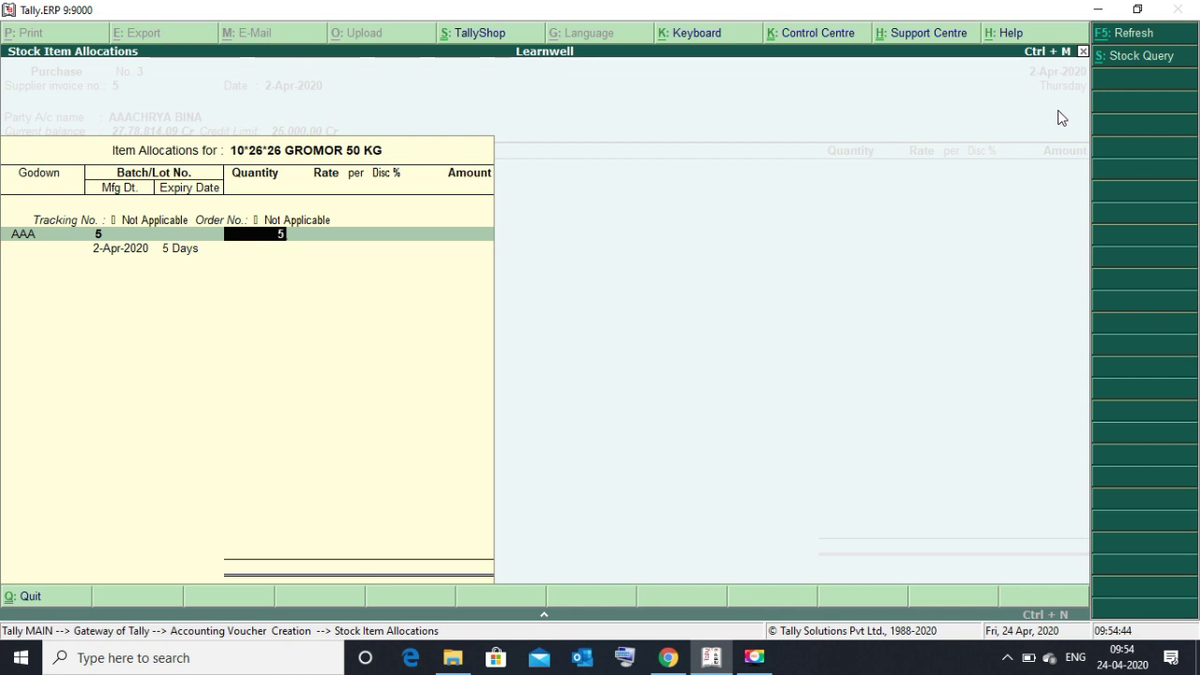
type("5")
key("Return")
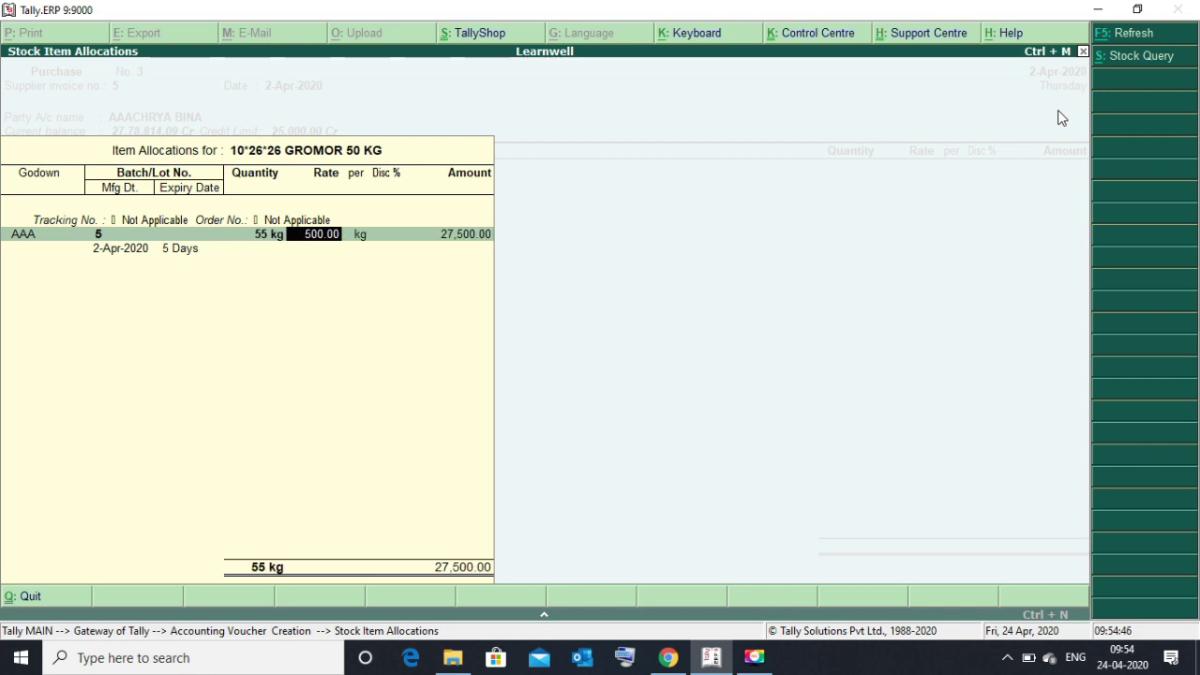
Try to enter a purchase rate of 450 per kg, below the item's minimum purchase price
type("450")
key("Return")
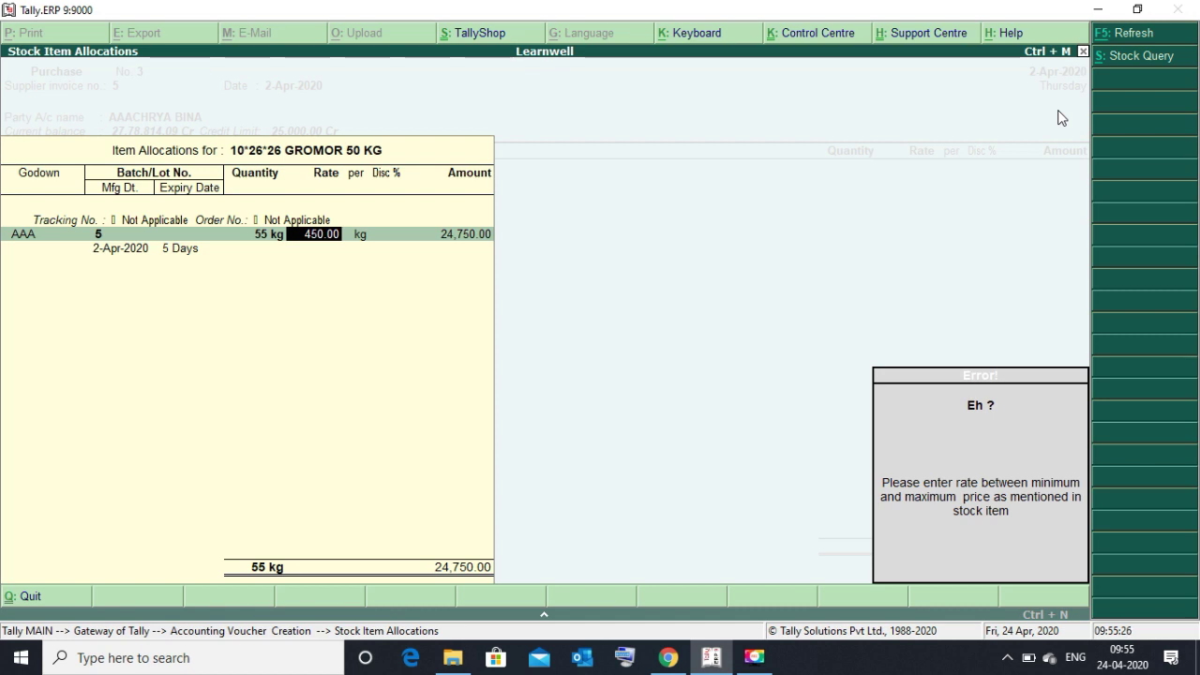
key("BackSpace")
key("Return")
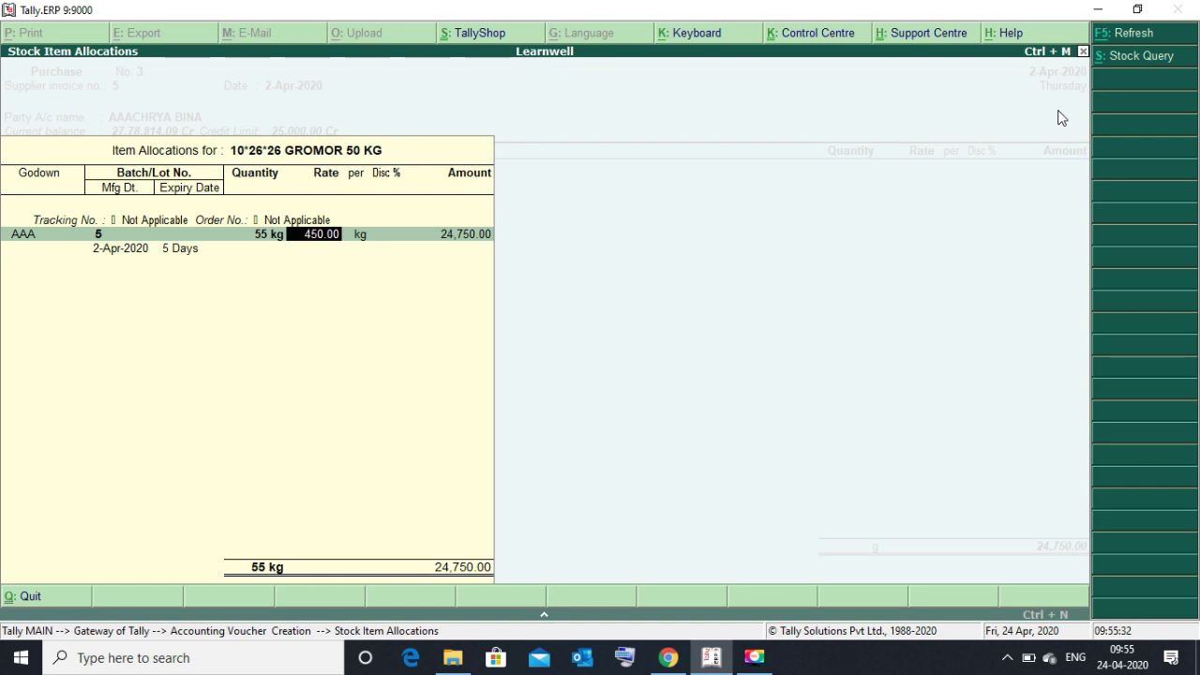
Set the purchase rate to 500 per kg, finish the item allocation and save the purchase voucher
type("60")
key("BackSpace")
key("BackSpace")
type("500")
key("Return")
key("Return")
key("Return")
key("Return")
key("Return")
key("Return")
key("Return")
key("Return")
key("Return")
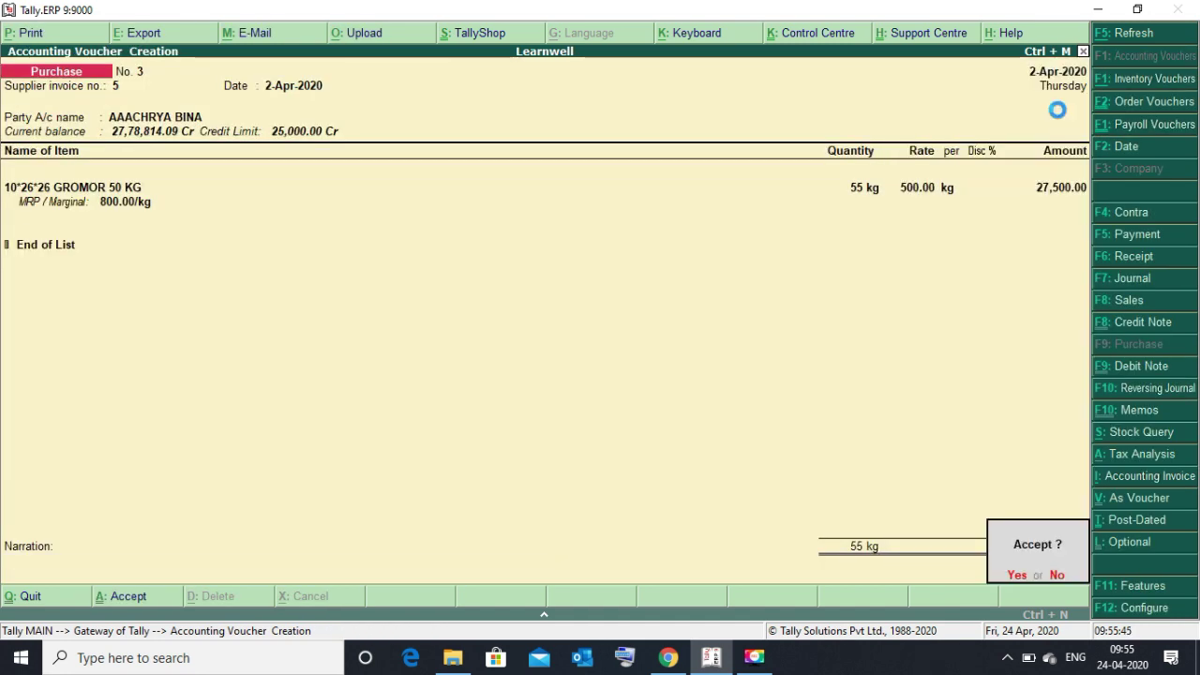
key("Return")
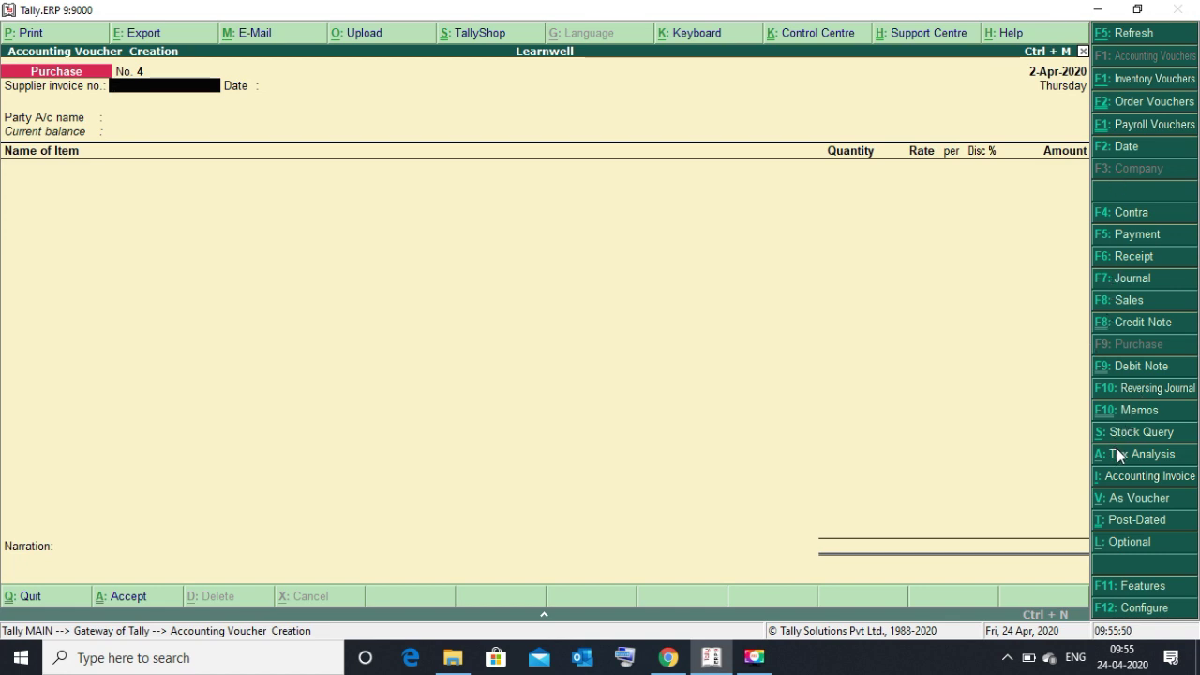
Start a new voucher of type Sales with reference number 5
left_click(1133, 304)
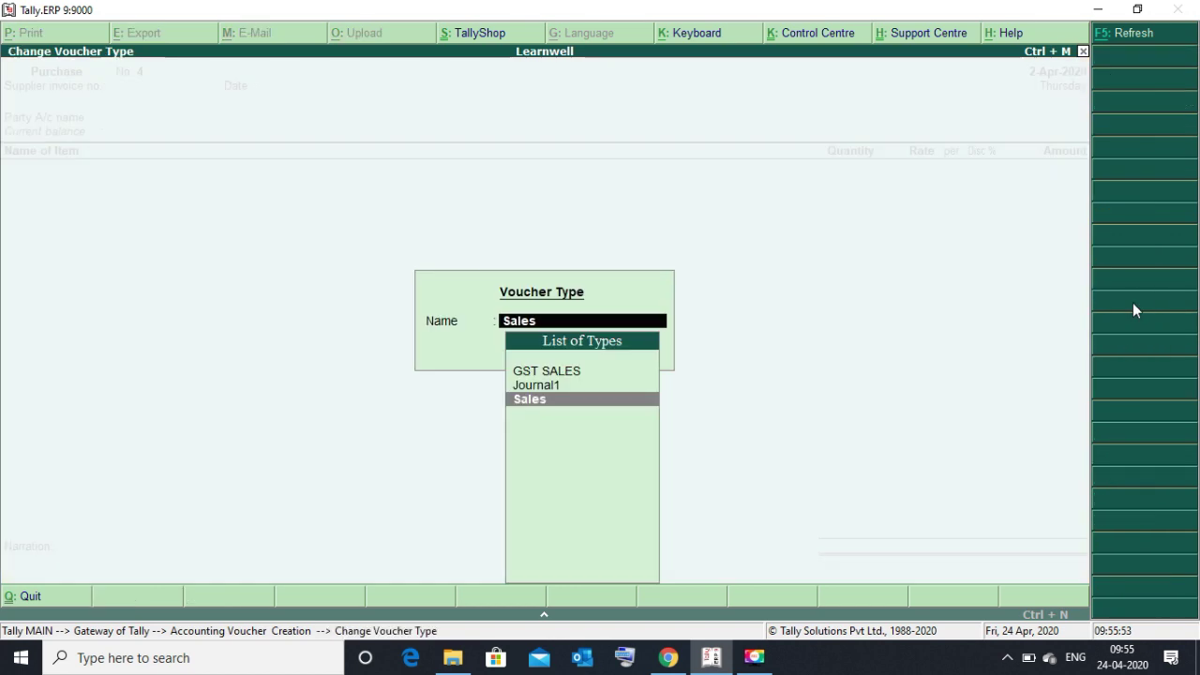
key("Return")
key("Return")
type("5")
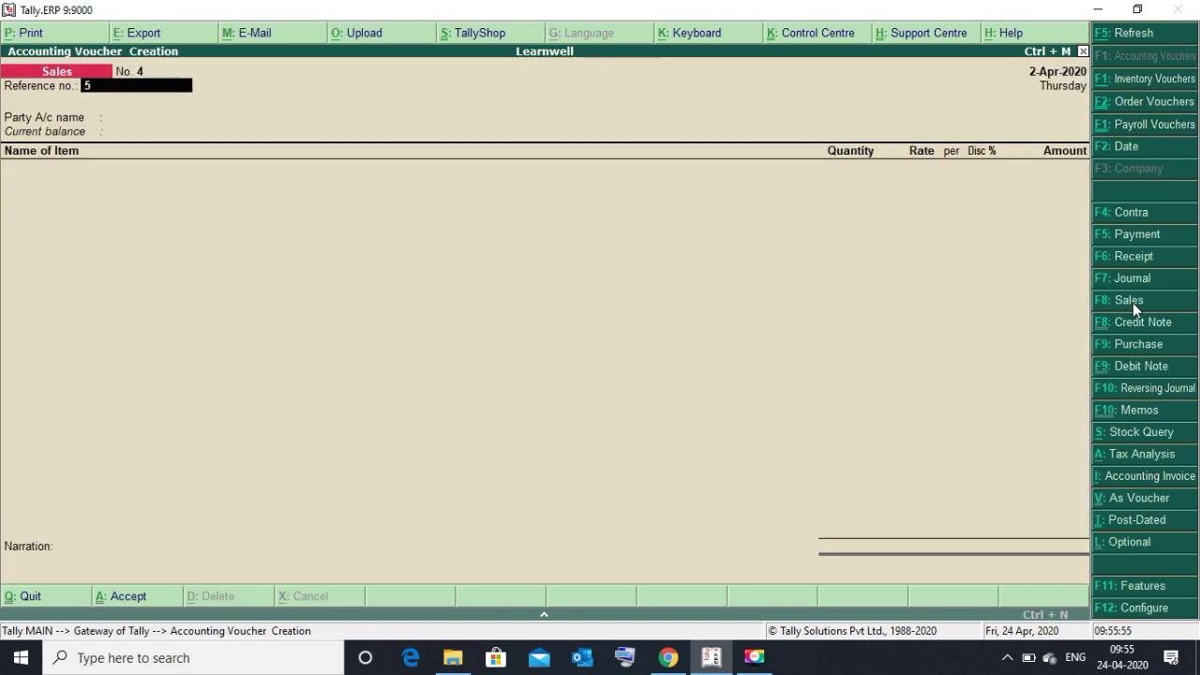
key("Return")
Select the customer's ledger as the sales voucher's party account and accept the default party details
key("Down")
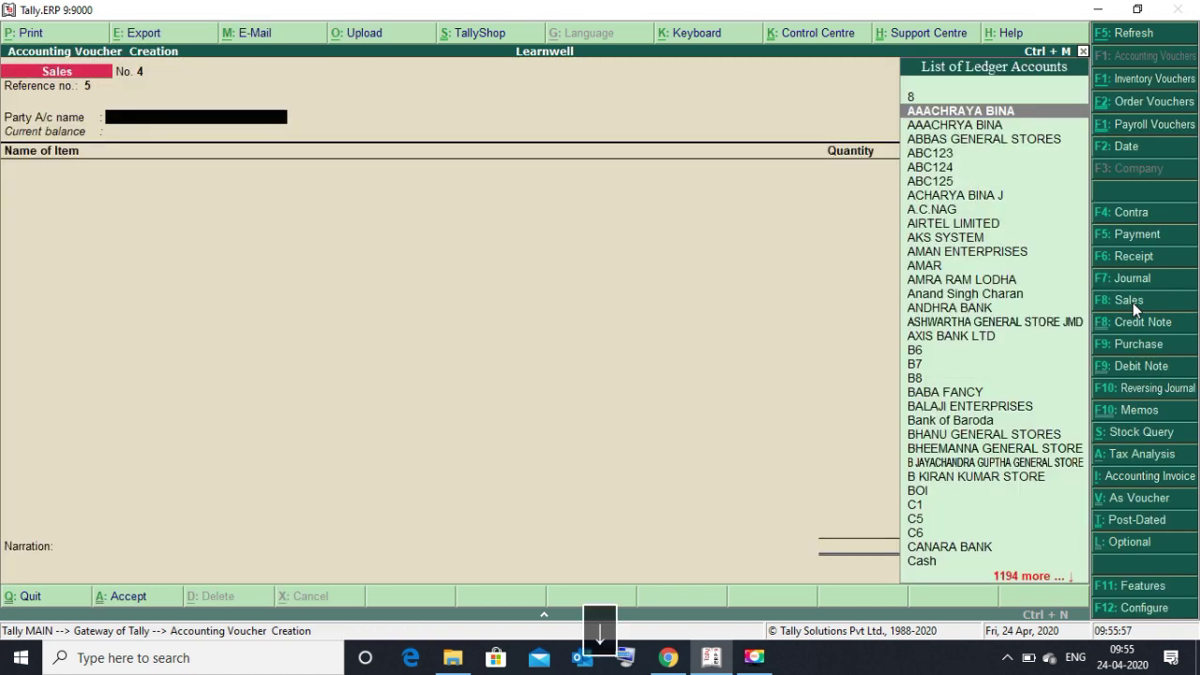
key("Return")
key("Return")
key("Return")
key("Return")
key("Return")
key("Return")
key("Return")
key("Return")
key("Return")
key("Return")
key("Return")
key("Return")
key("Return")
key("Return")
key("Return")
key("Return")
key("Return")
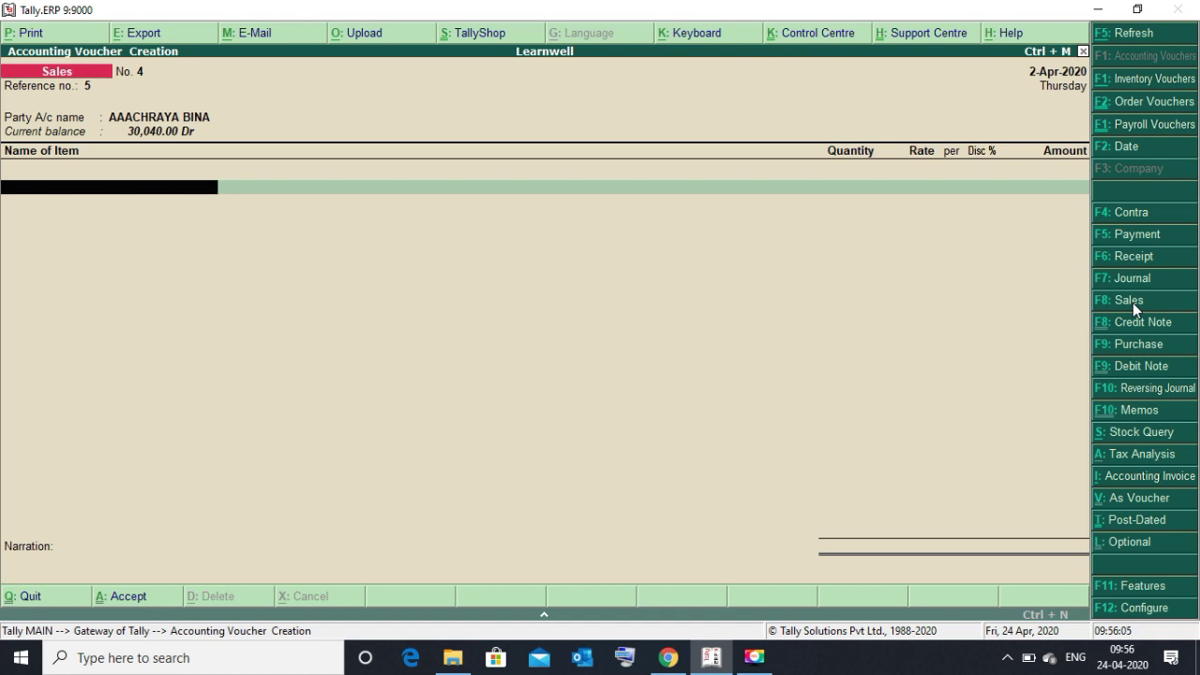
Add 10*26*26 GROMOR 50 KG to the sale, with tracking and order numbers Not Applicable and godown AAA
key("space")
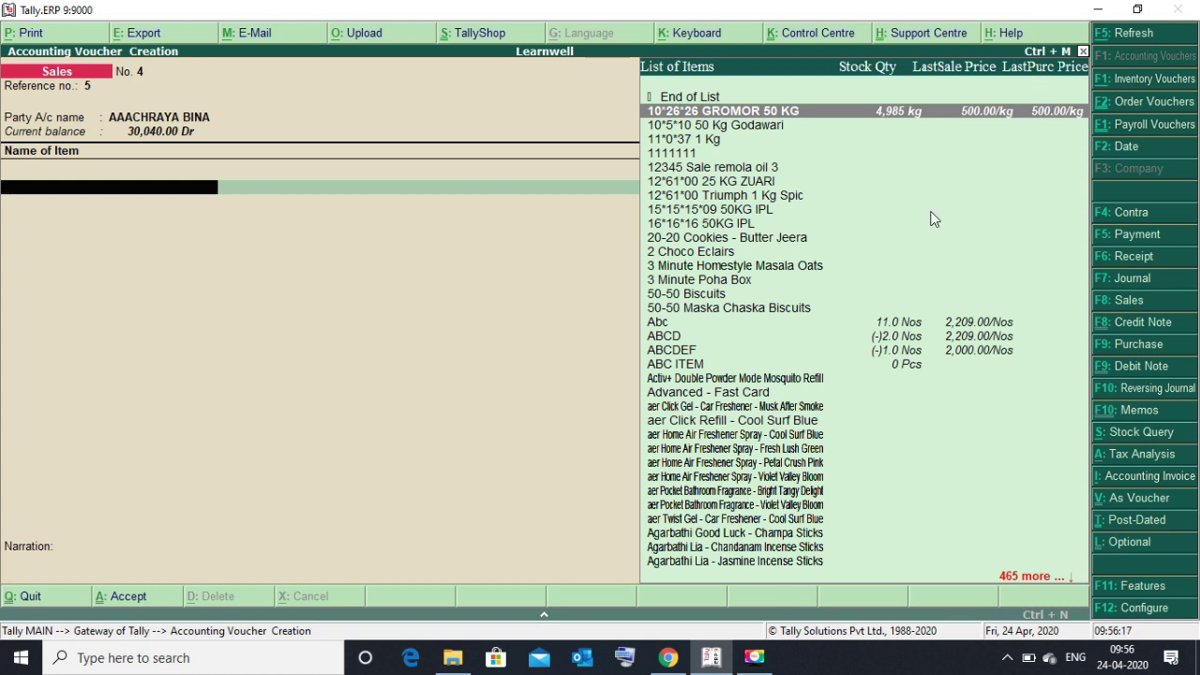
key("Return")
key("Return")
key("Return")
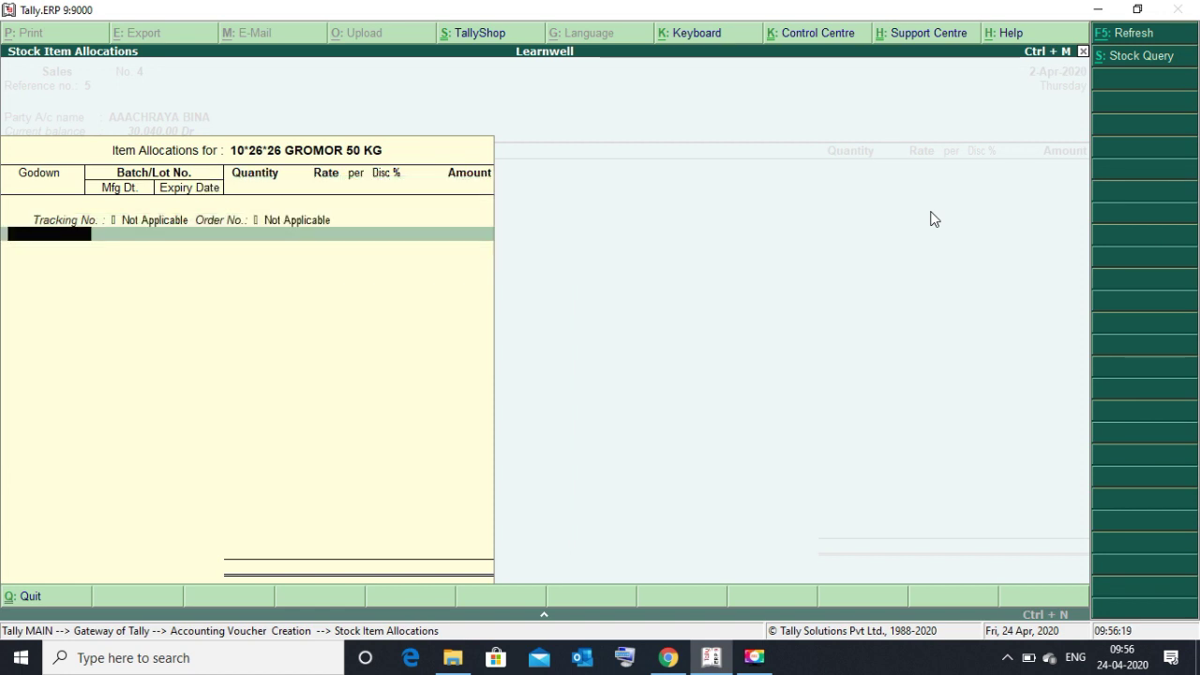
key("Return")
Allocate the sold item to new batch number 5 with a quantity of 56 kg, continuing despite negative stock
key("Return")
type("5")
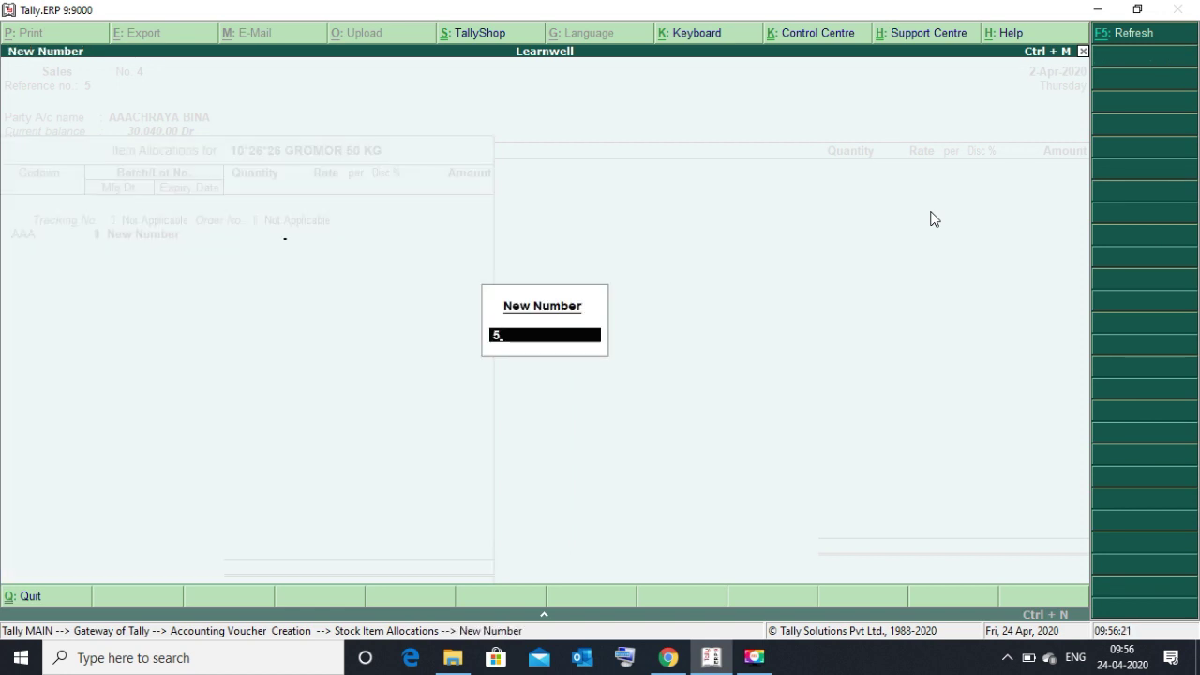
key("Return")
type("5656")
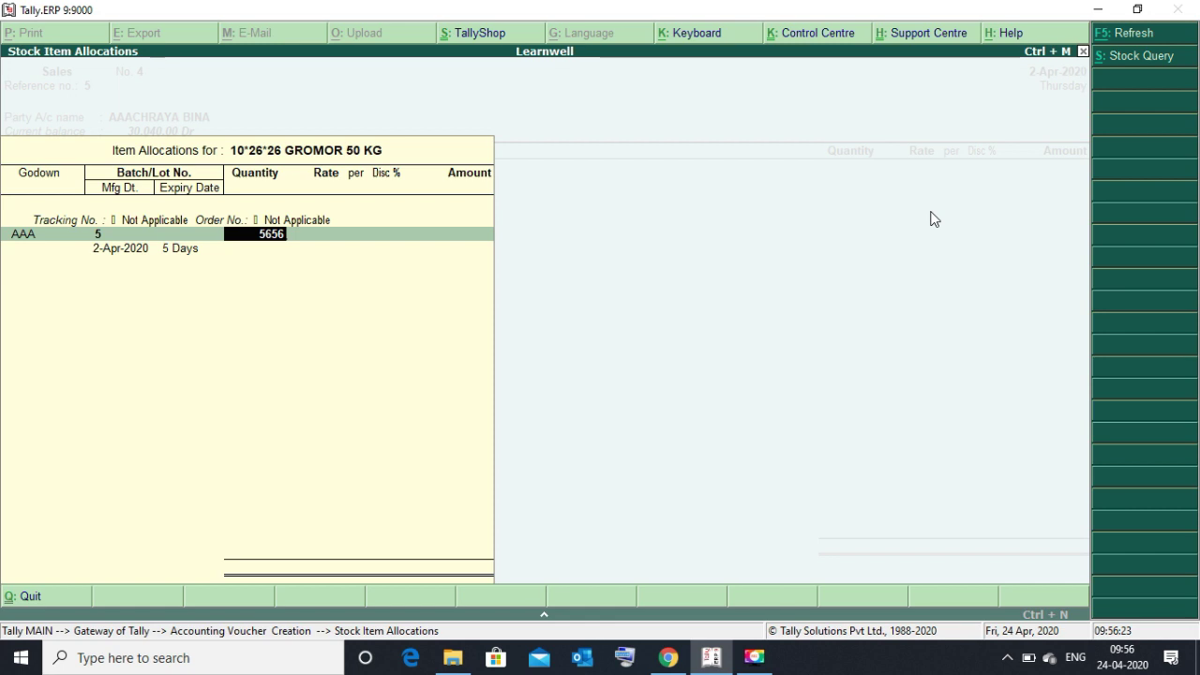
key("BackSpace")
key("BackSpace")
key("Return")
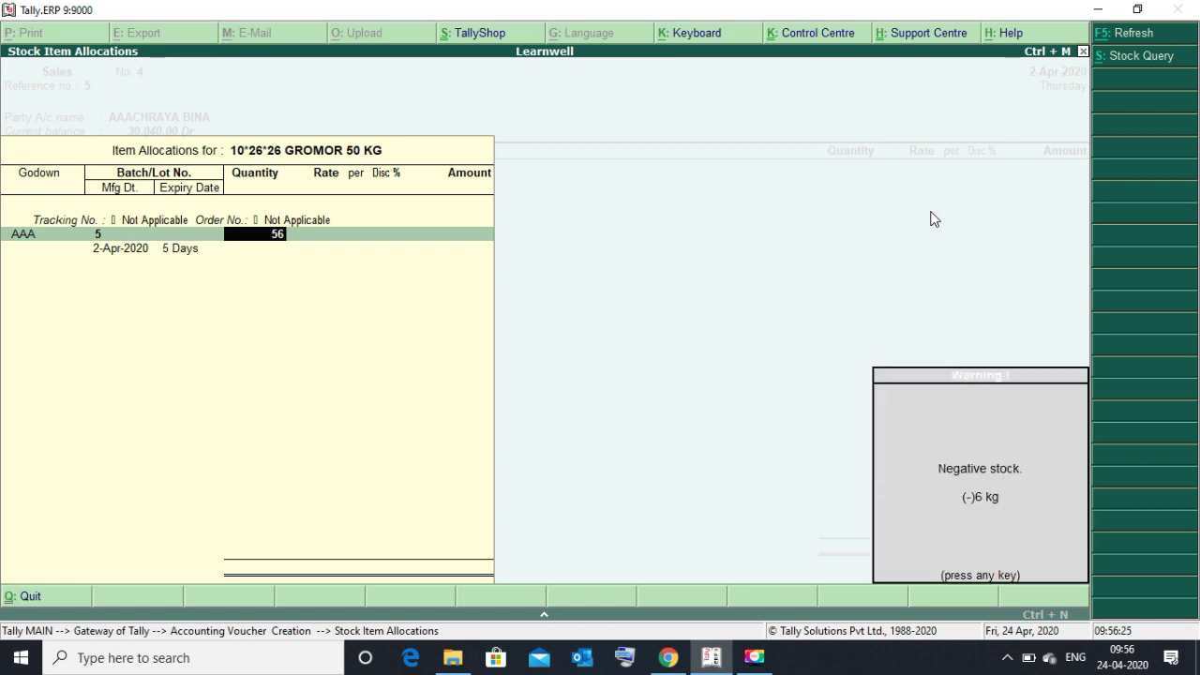
key("Return")
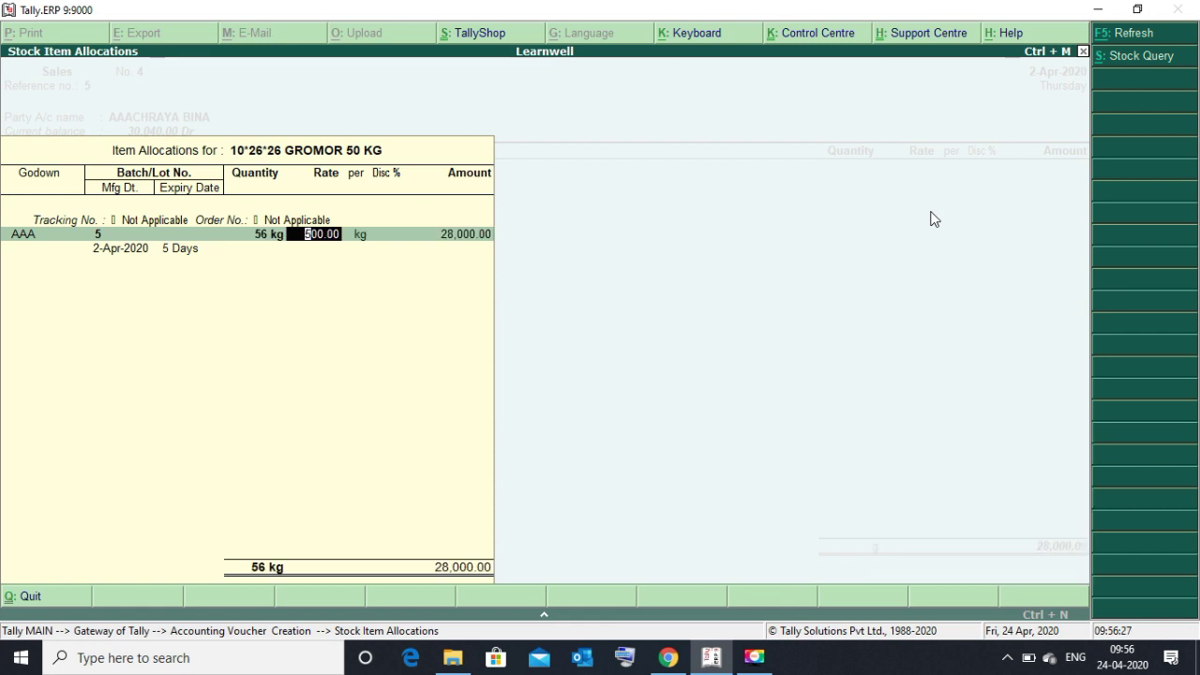
Set the selling rate to 600 per kg and accept the item allocation into the sales voucher
type("5")
type("0")
type("6")
type("00")
key("Return")
key("Return")
key("Return")
key("Return")
key("Return")
key("Return")
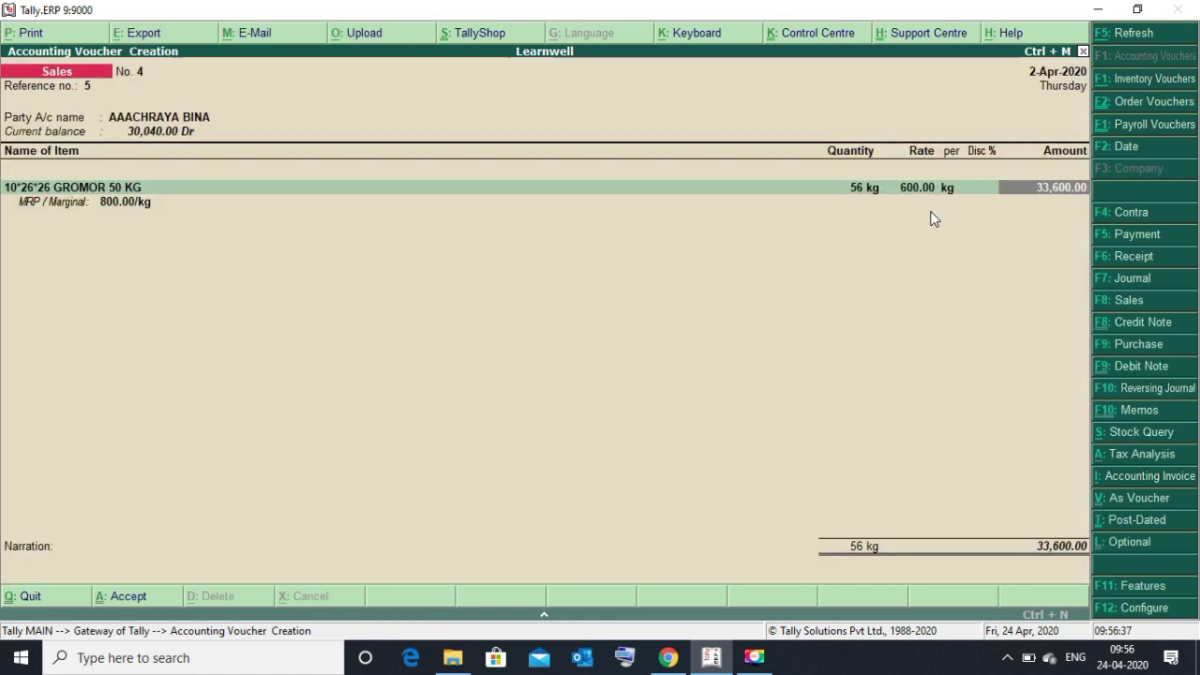
Accept the item's accounting allocation, end the item list without further entries, and save the sales voucher
key("Return")
key("Return")
key("Return")
key("Return")
key("Return")
key("Return")
key("Return")
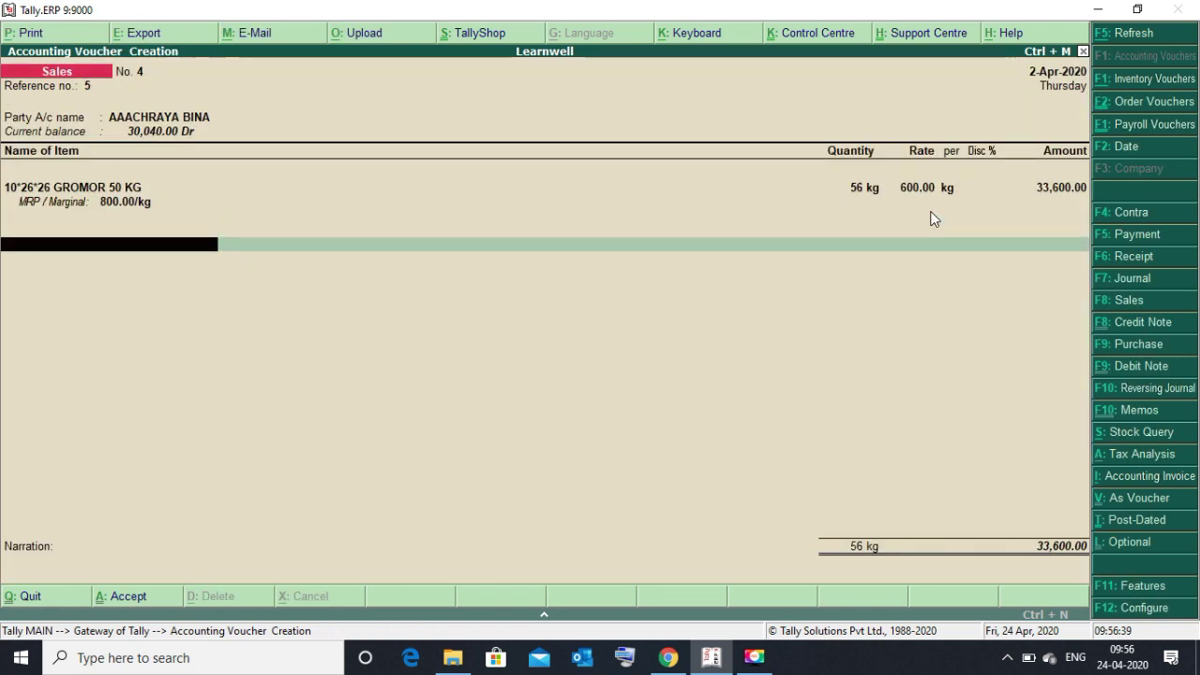
key("Return")
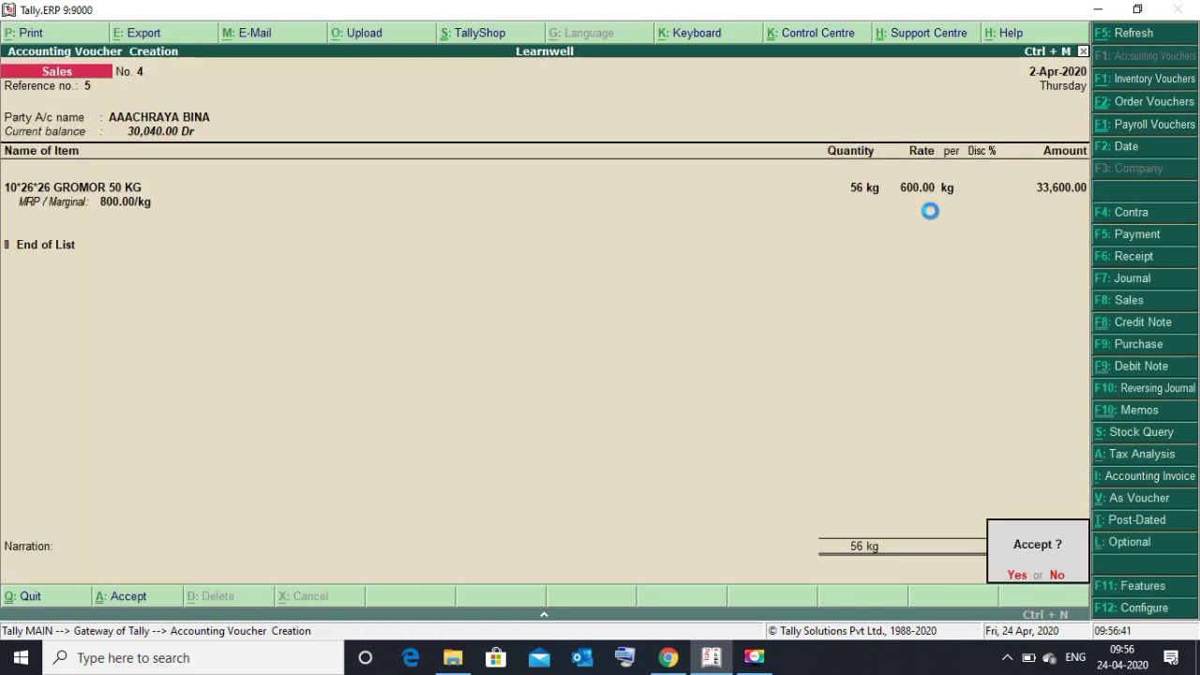
key("Return")
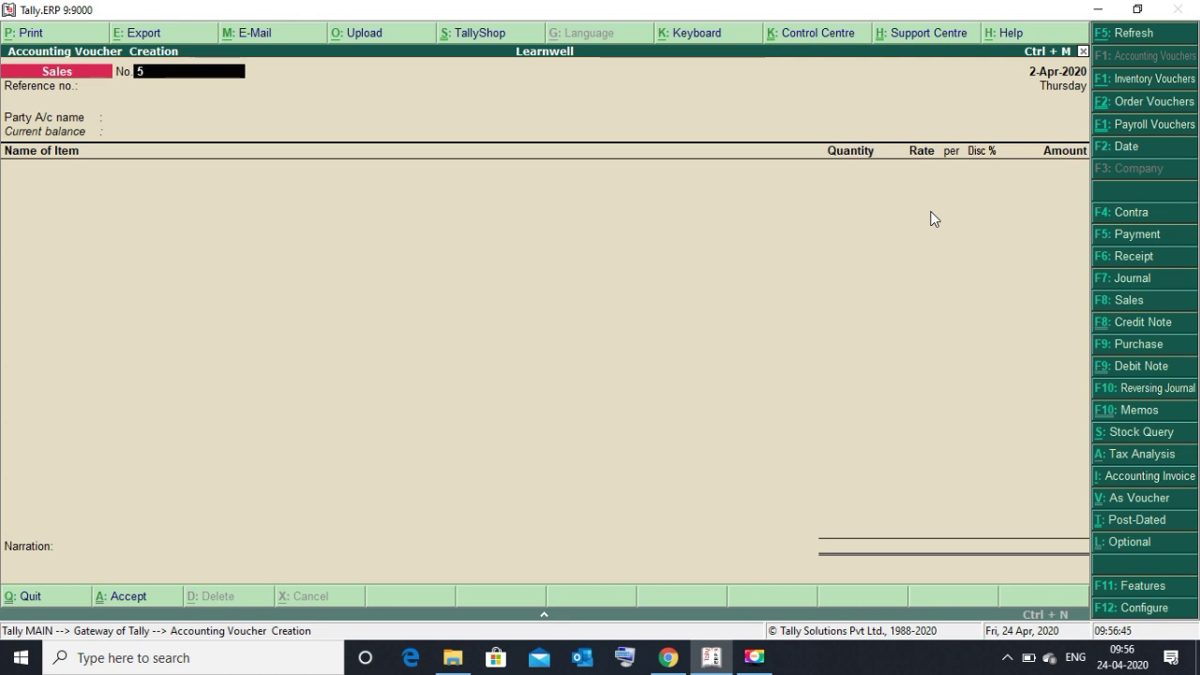
Give the new sales voucher reference number 5 and select the same customer's ledger as the party account
key("Return")
type("5")
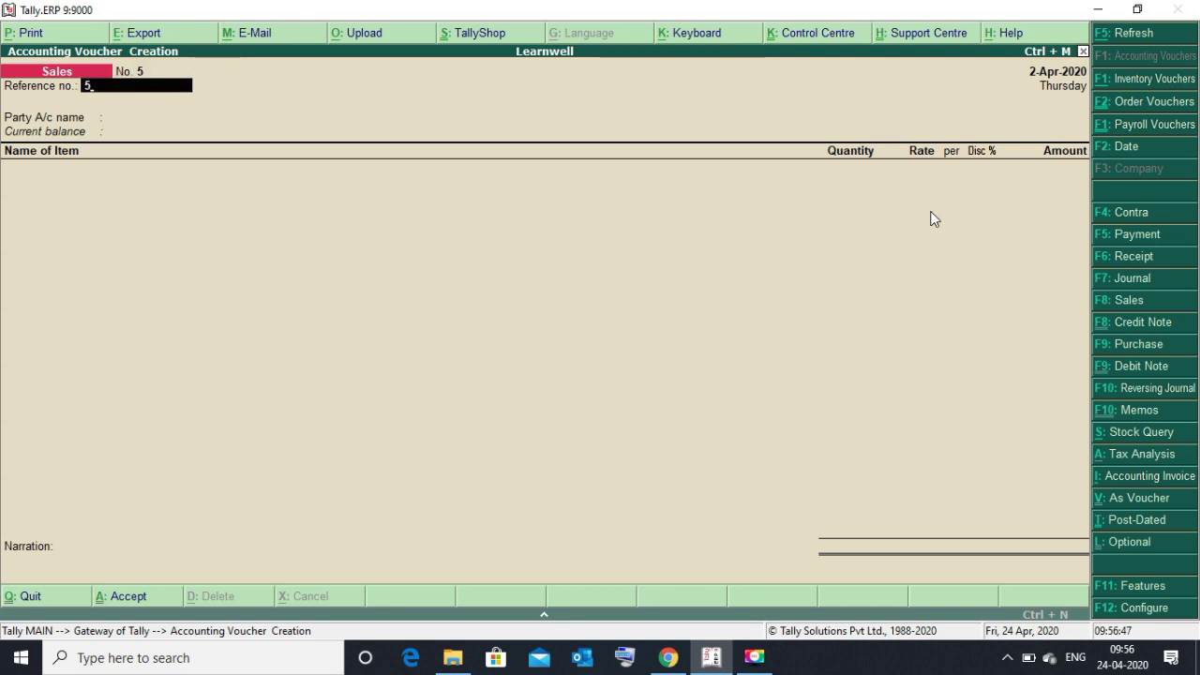
key("Return")
key("Down")
key("Return")
Accept the default delivery, order and buyer details for the party, leaving the GST registration type as Unknown
key("Return")
key("Return")
key("Return")
key("Return")
key("Return")
key("Return")
key("Return")
key("Return")
key("Return")
key("Return")
key("Return")
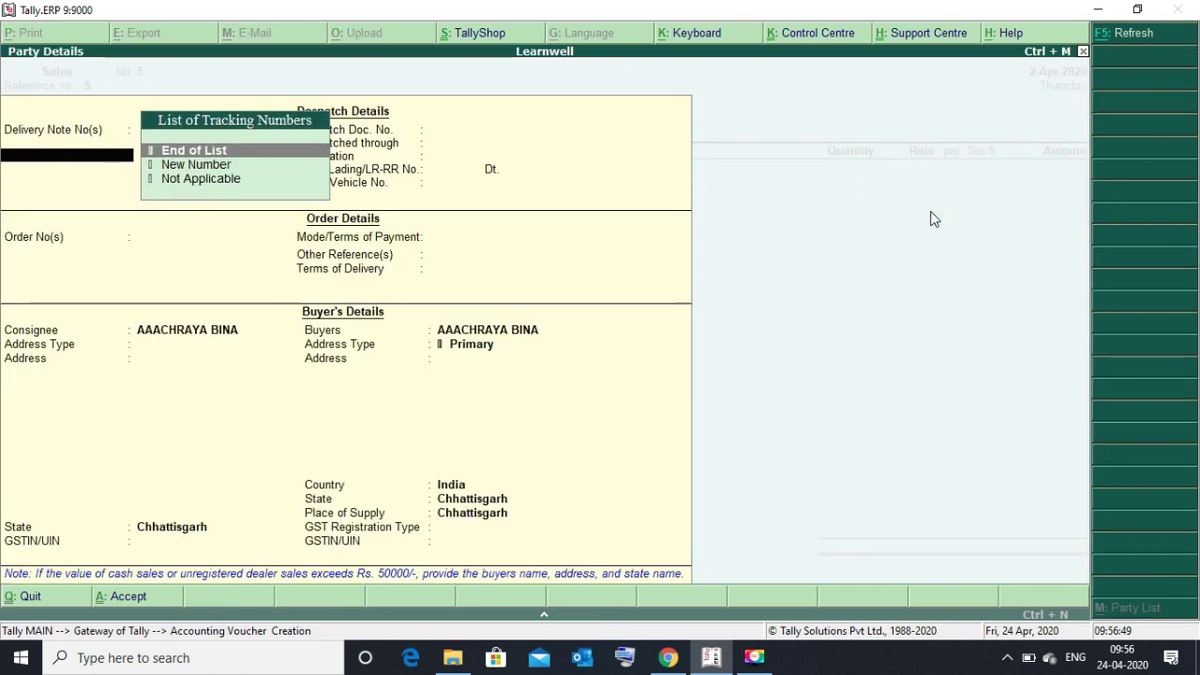
key("Return")
key("Return")
key("Return")
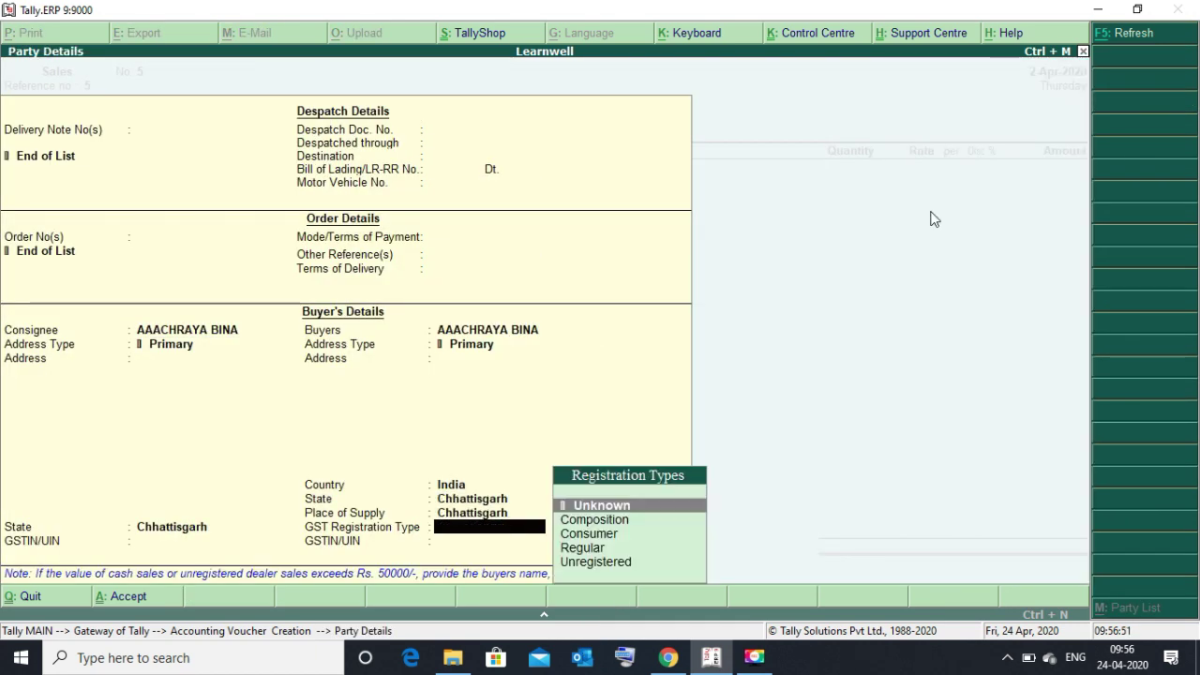
key("Return")
Add 10*26*26 GROMOR 50 KG to the sale with tracking and order numbers Not Applicable, godown AAA and new batch number 5
key("space")
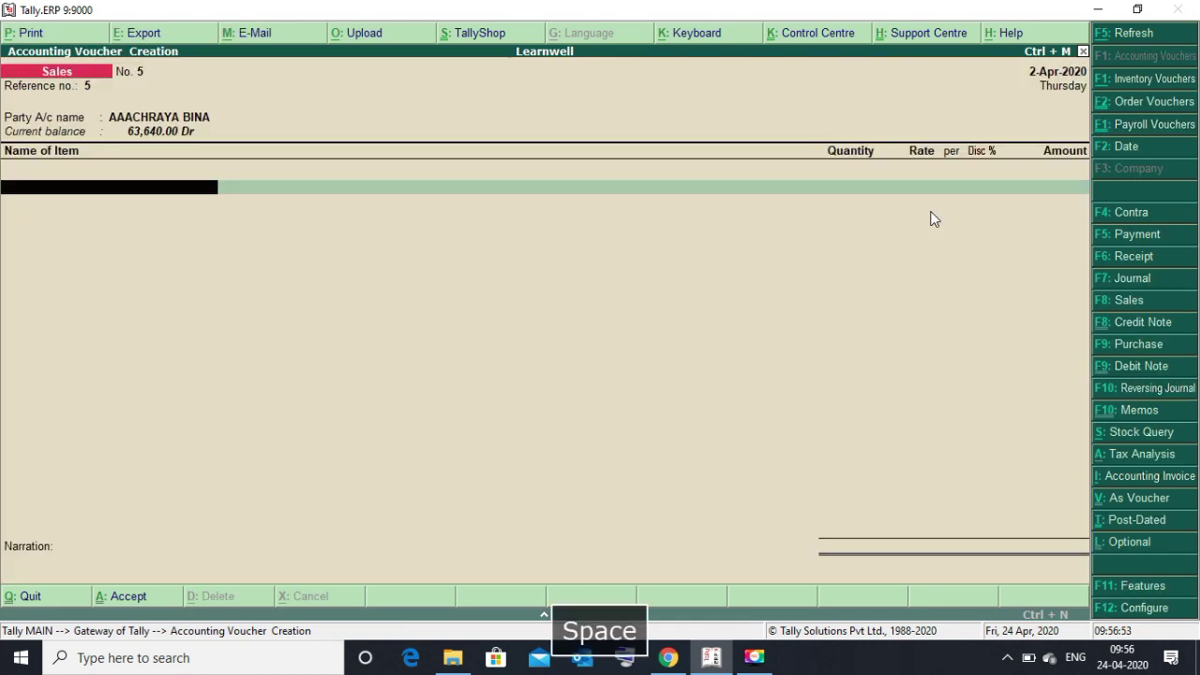
key("Down")
key("Down")
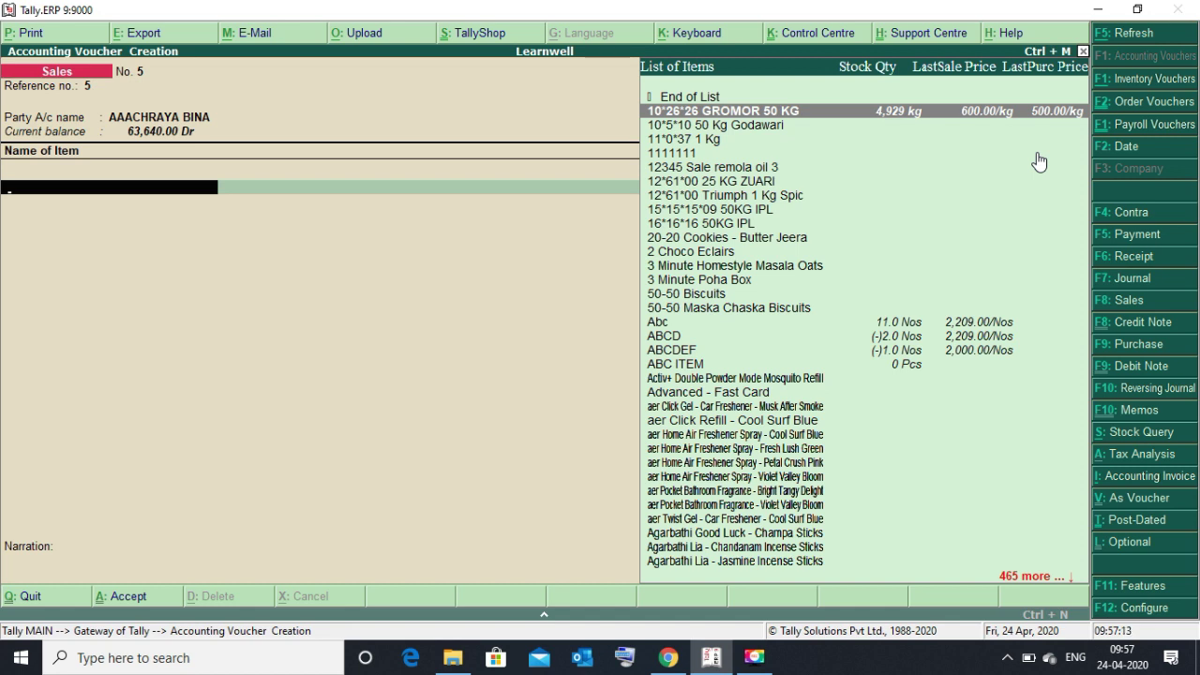
key("Return")
key("Return")
key("Return")
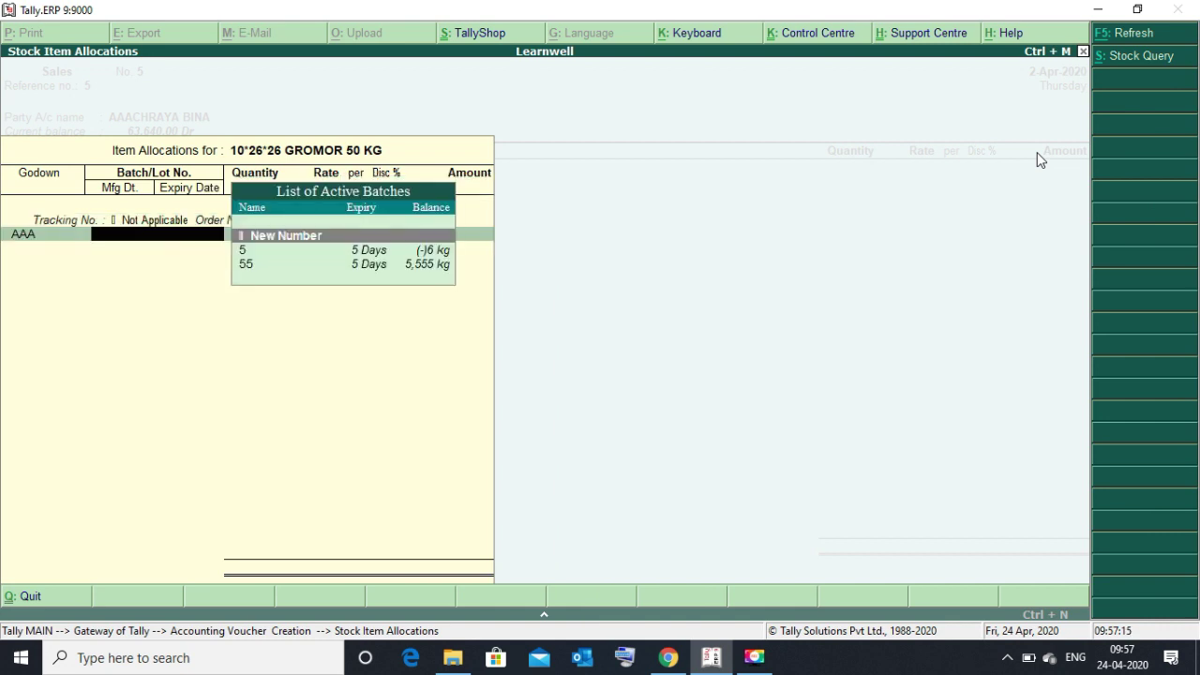
key("Return")
type("5")
key("Return")
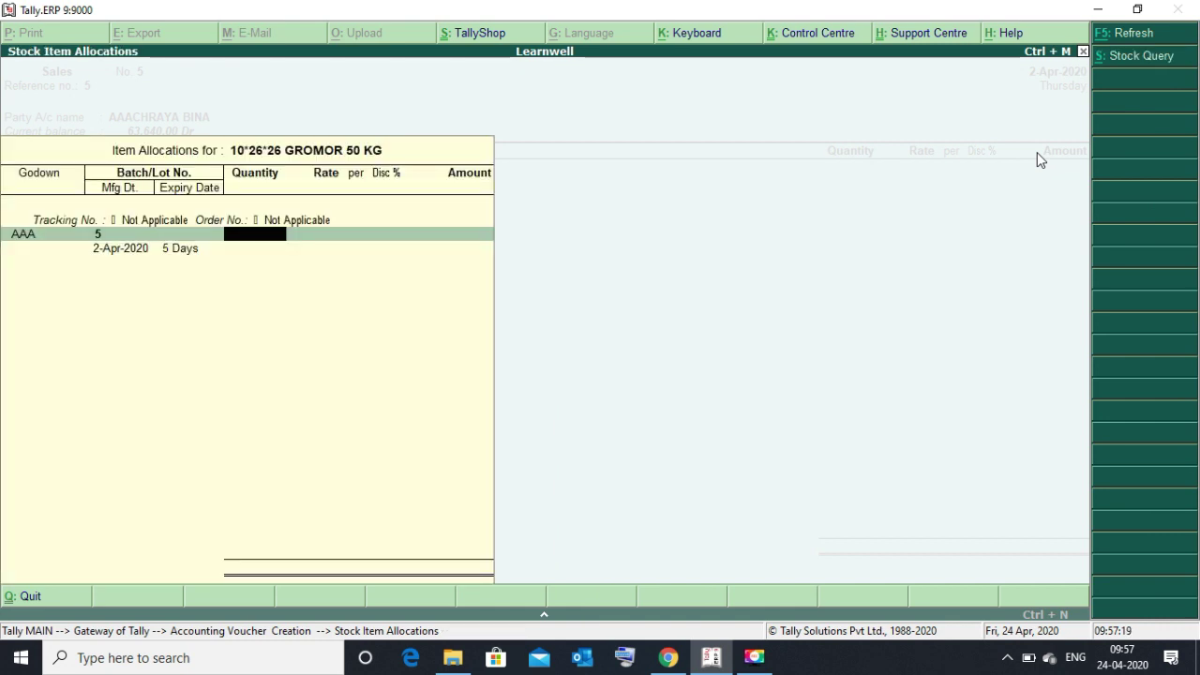
type("00")
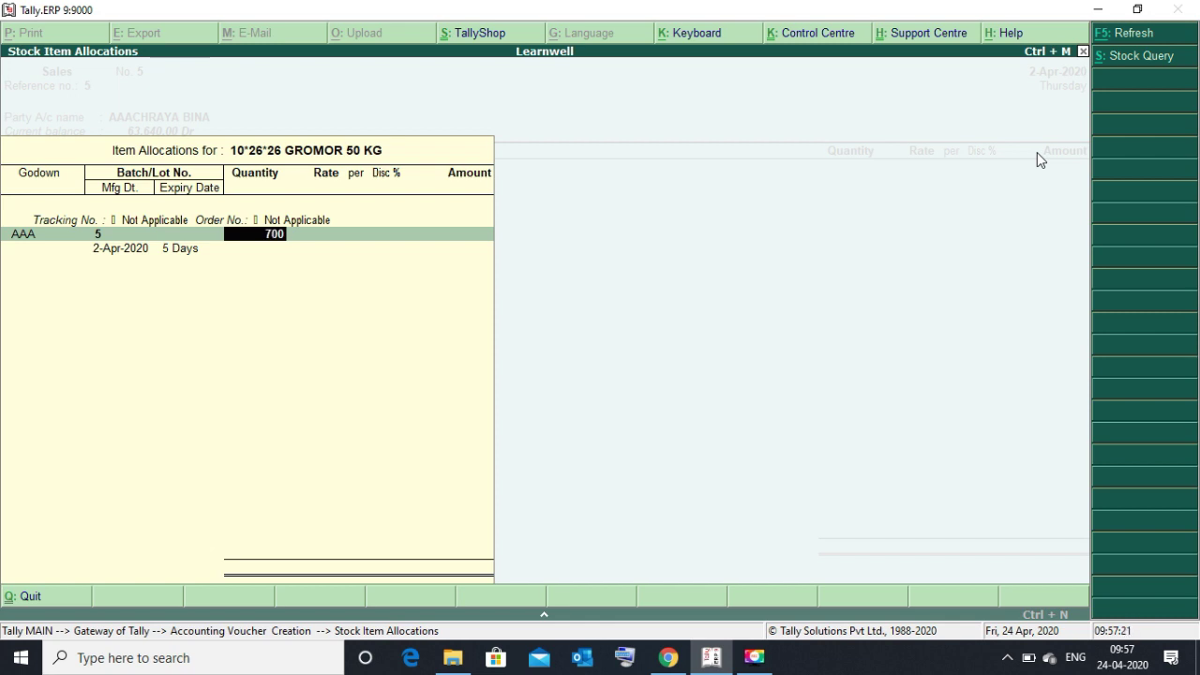
key("Return")
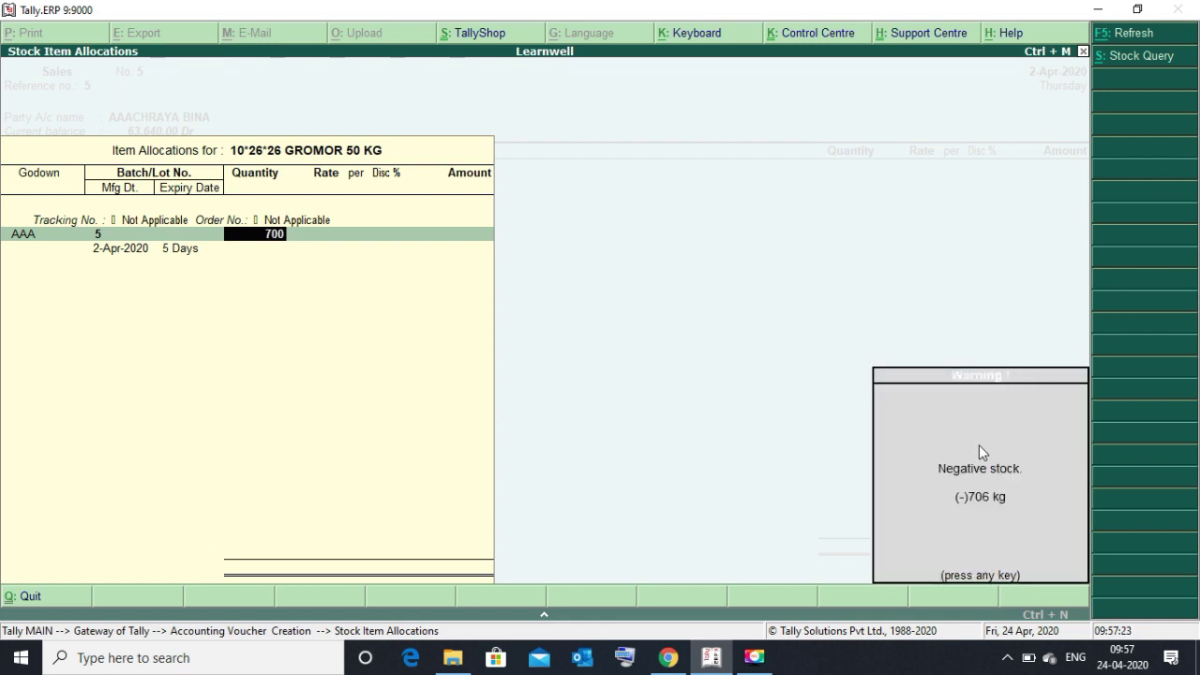
key("Return")
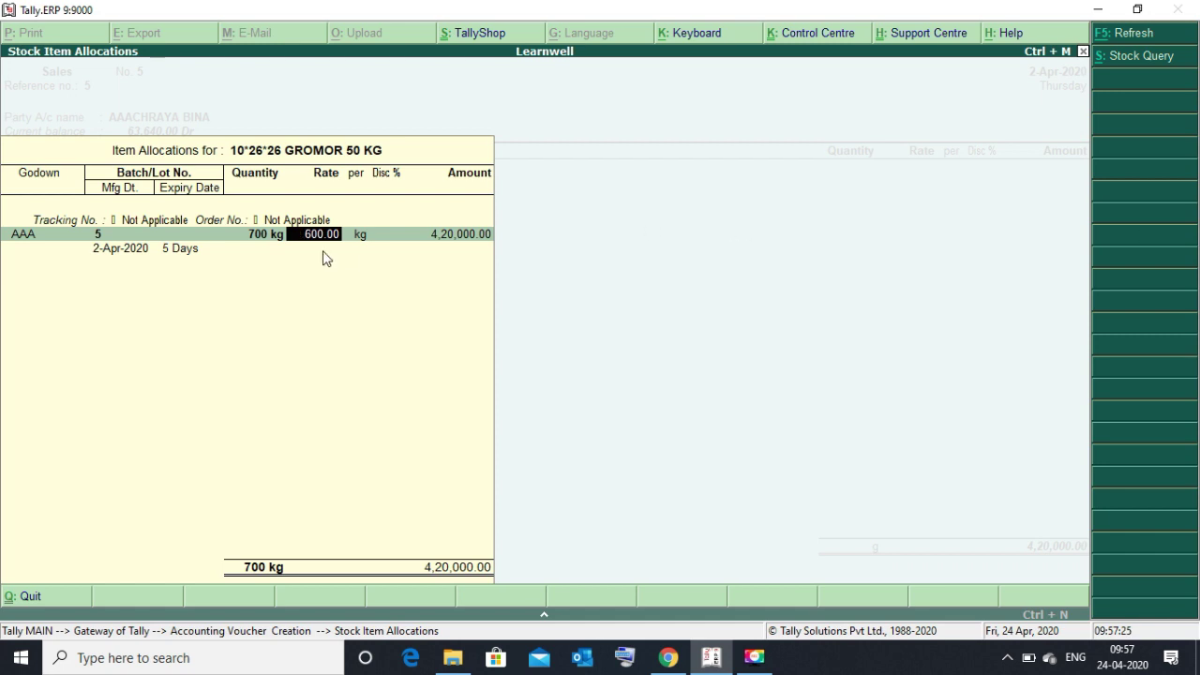
Set the sold item's quantity to 55 kg in its allocation, continuing despite negative stock
left_click(260, 237)
type("55")
key("Return")
key("Return")
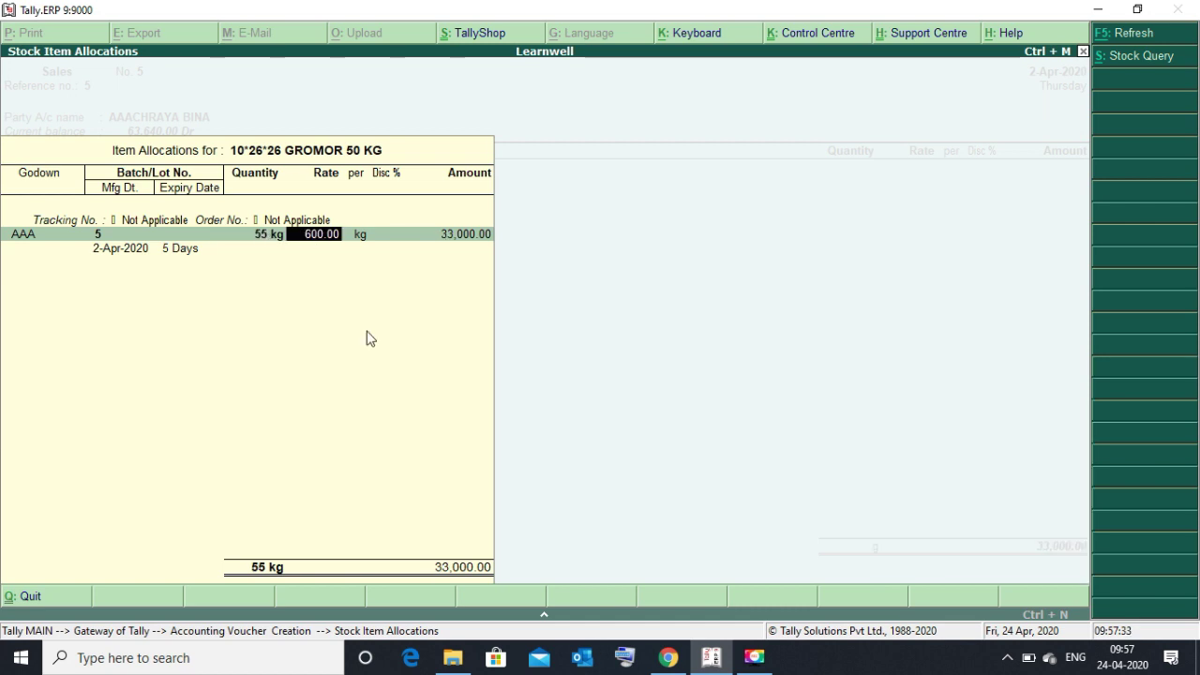
Try to set the item's selling rate to 700 per kg to test the maximum price limit
type("700")
key("Return")
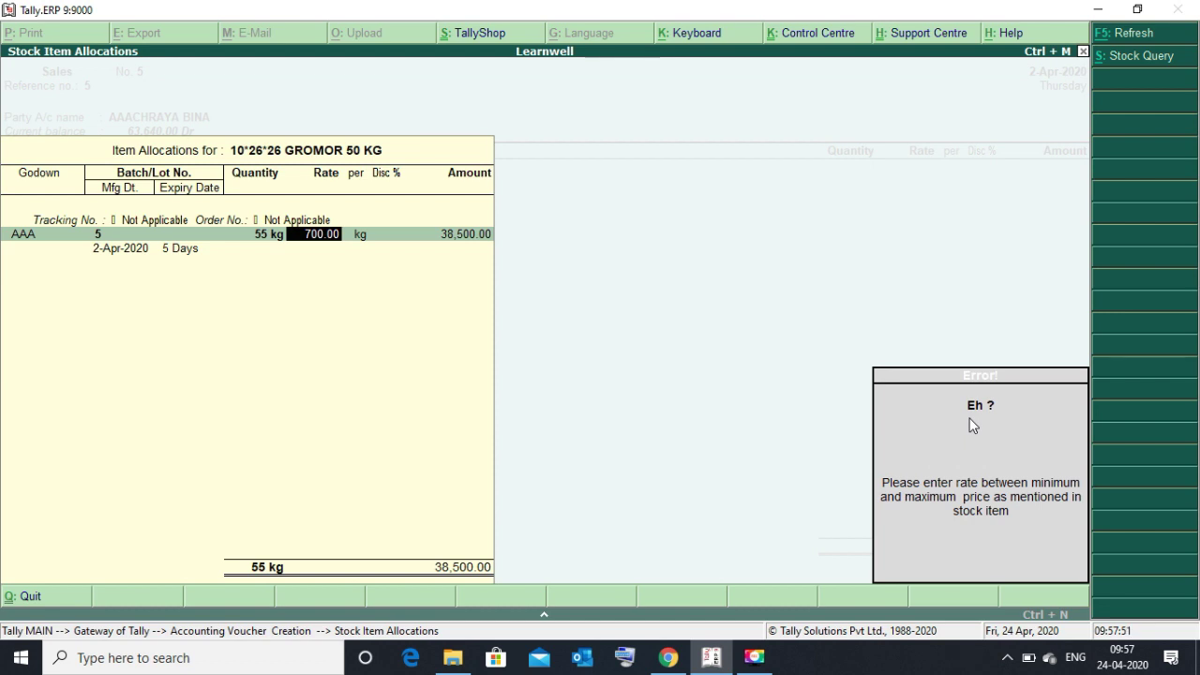
key("BackSpace")
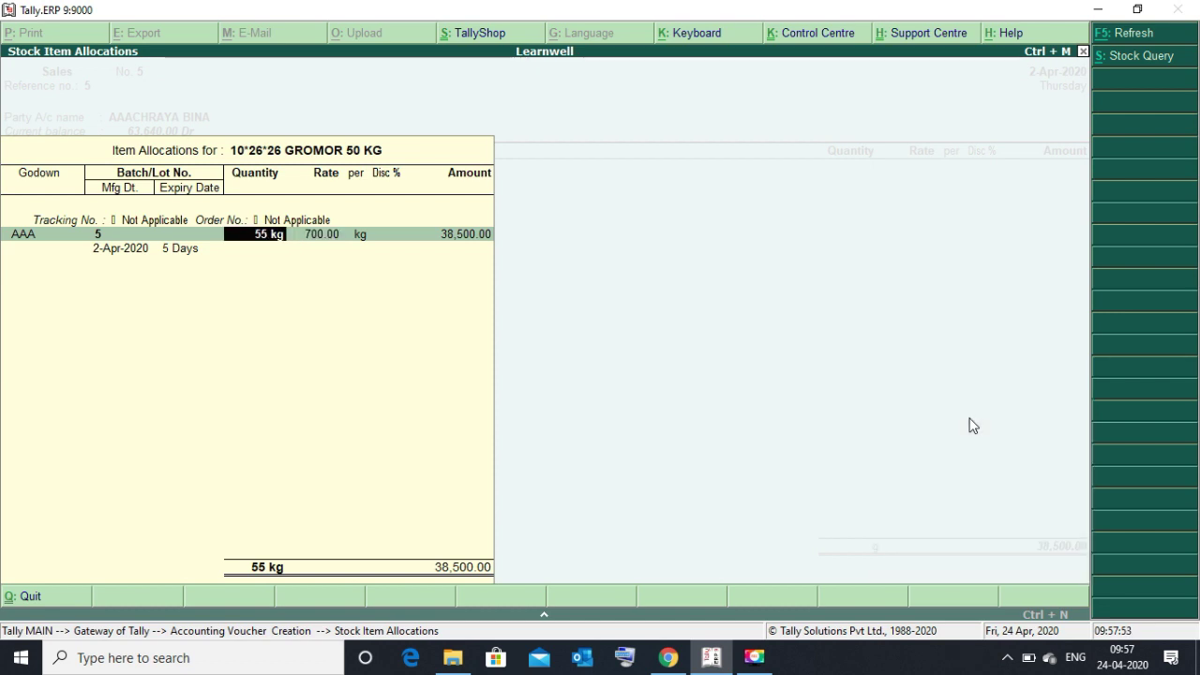
Set the selling rate to 550 per kg and accept the item allocation into the sales voucher
key("Return")
type("600")
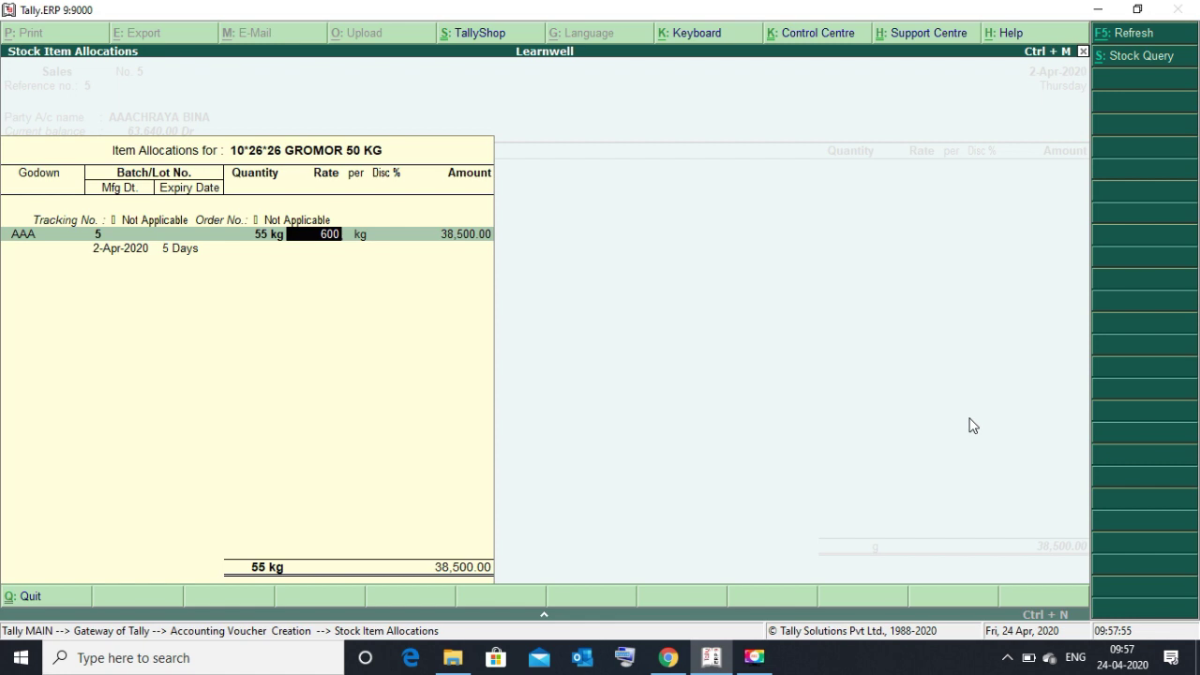
key("BackSpace")
key("BackSpace")
key("BackSpace")
type("500")
key("BackSpace")
key("BackSpace")
type("50")
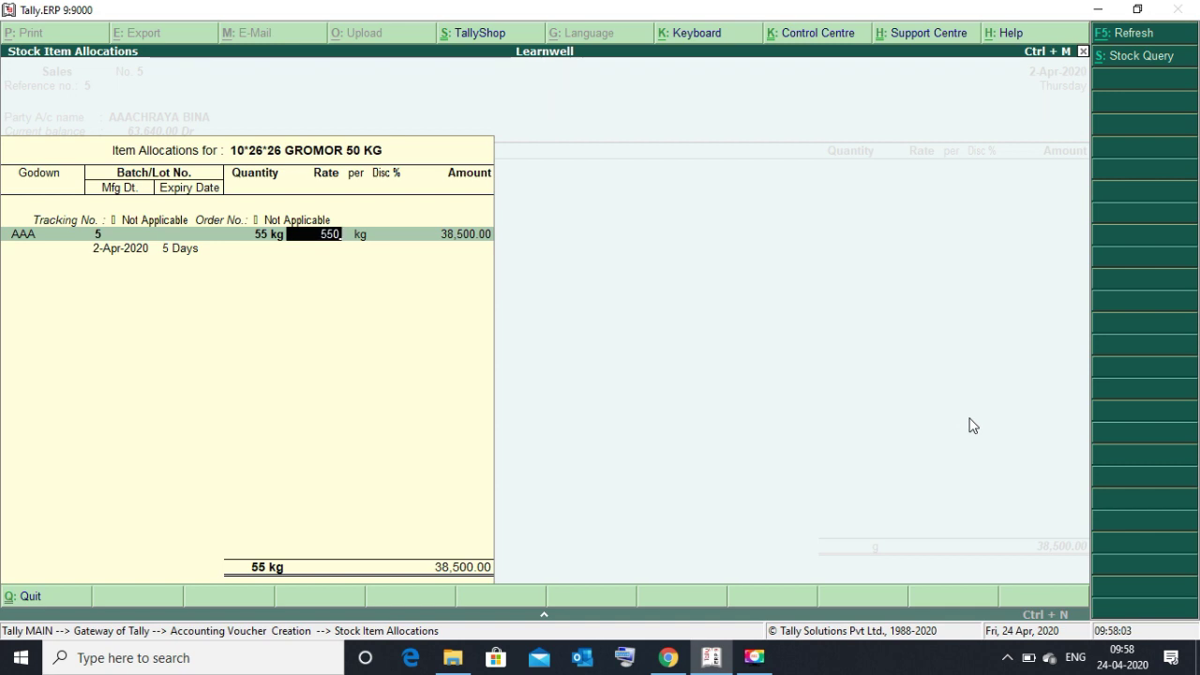
key("Return")
key("Return")
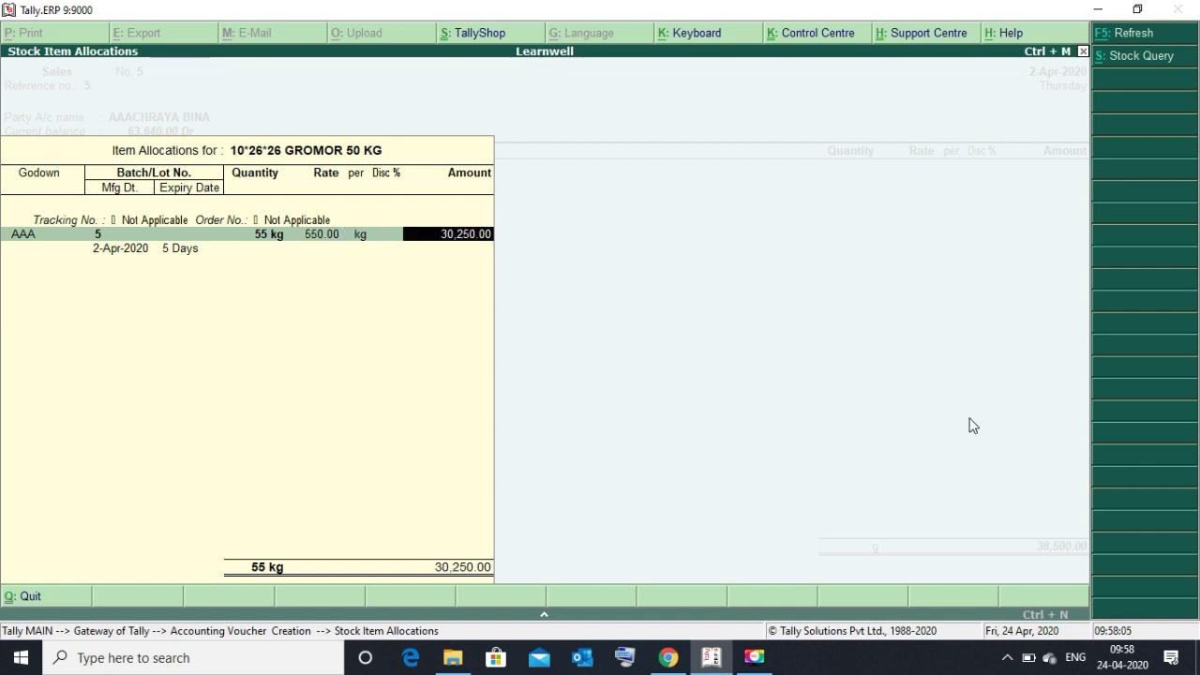
key("Return")
key("Return")
key("Return")
key("Return")
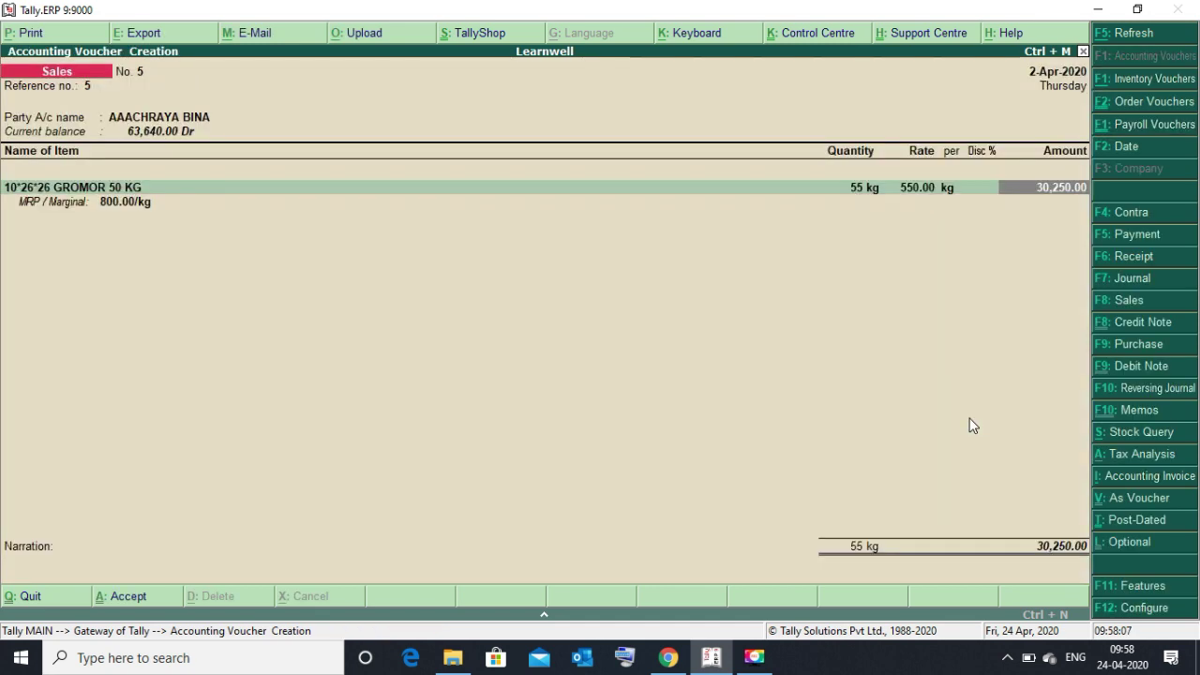
Return to the voucher's item selection to check the last sale and purchase prices, and go back through the existing item allocation
key("BackSpace")
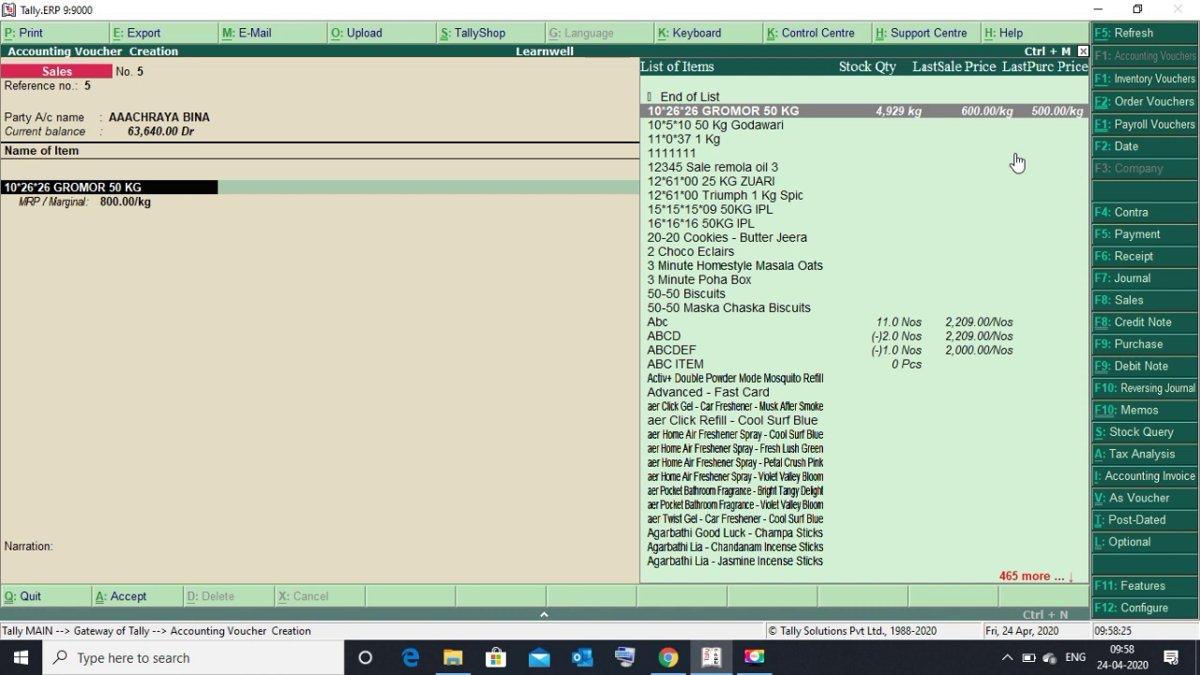
key("Return")
key("Return")
key("Return")
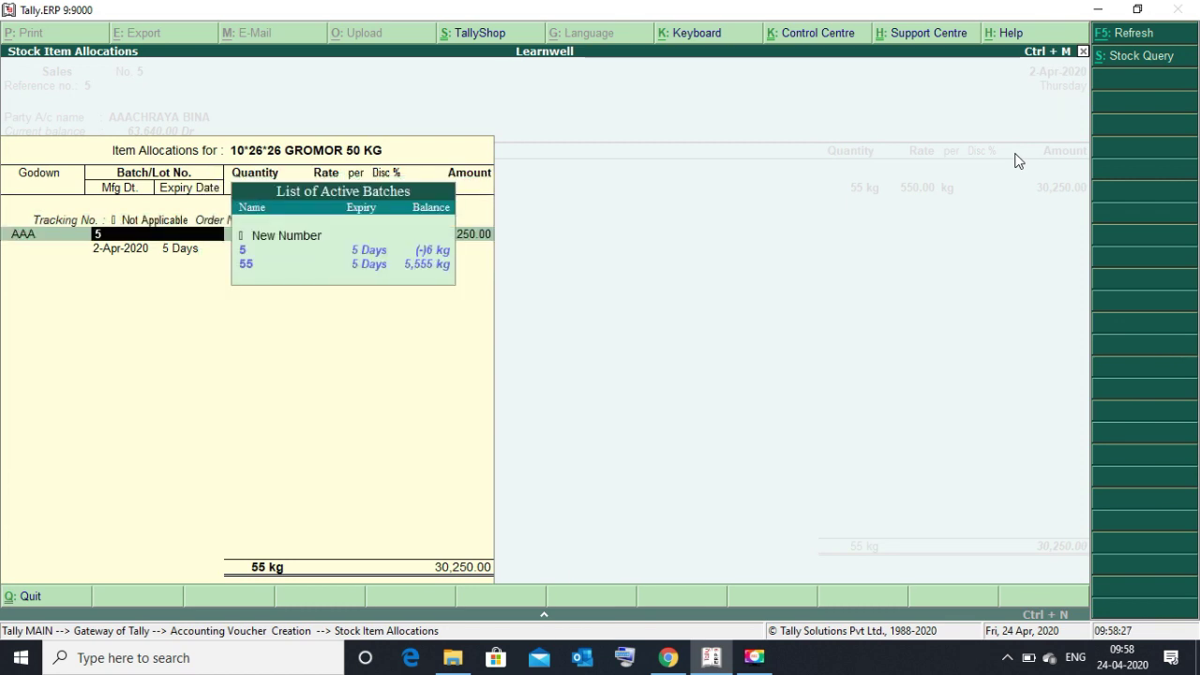
key("Return")
key("Return")
key("Return")
key("Return")
key("Return")
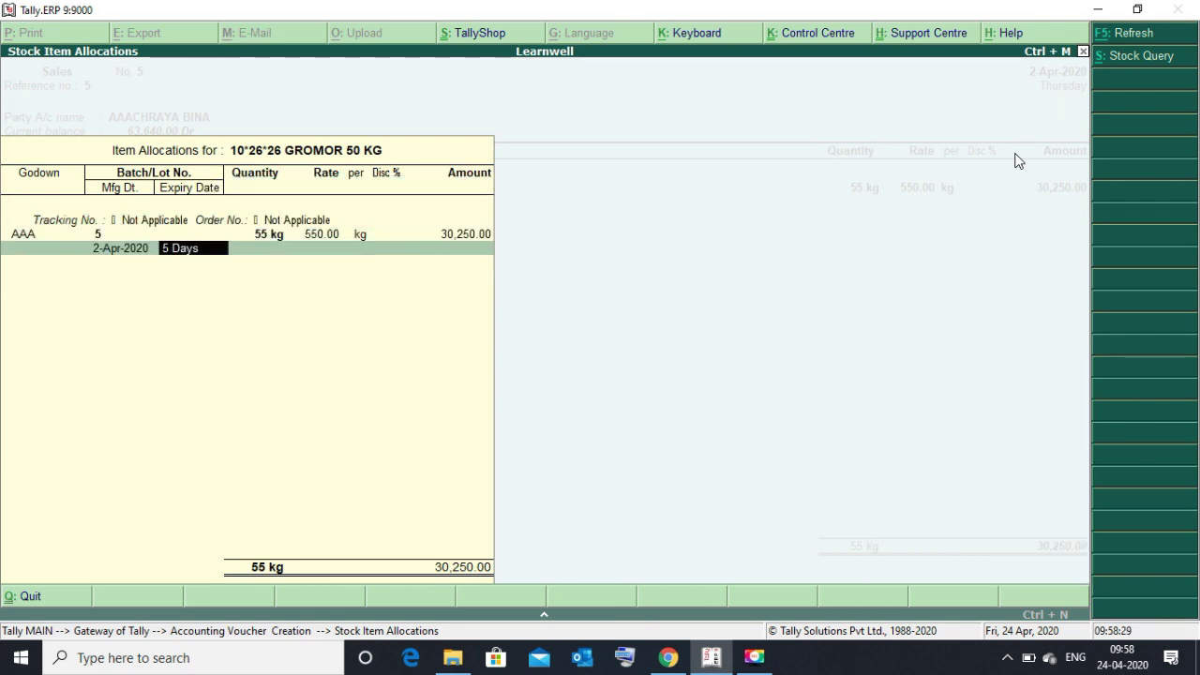
key("Return")
key("Return")
Accept GST SALES as the ledger for the item's full amount in the accounting details
key("Return")
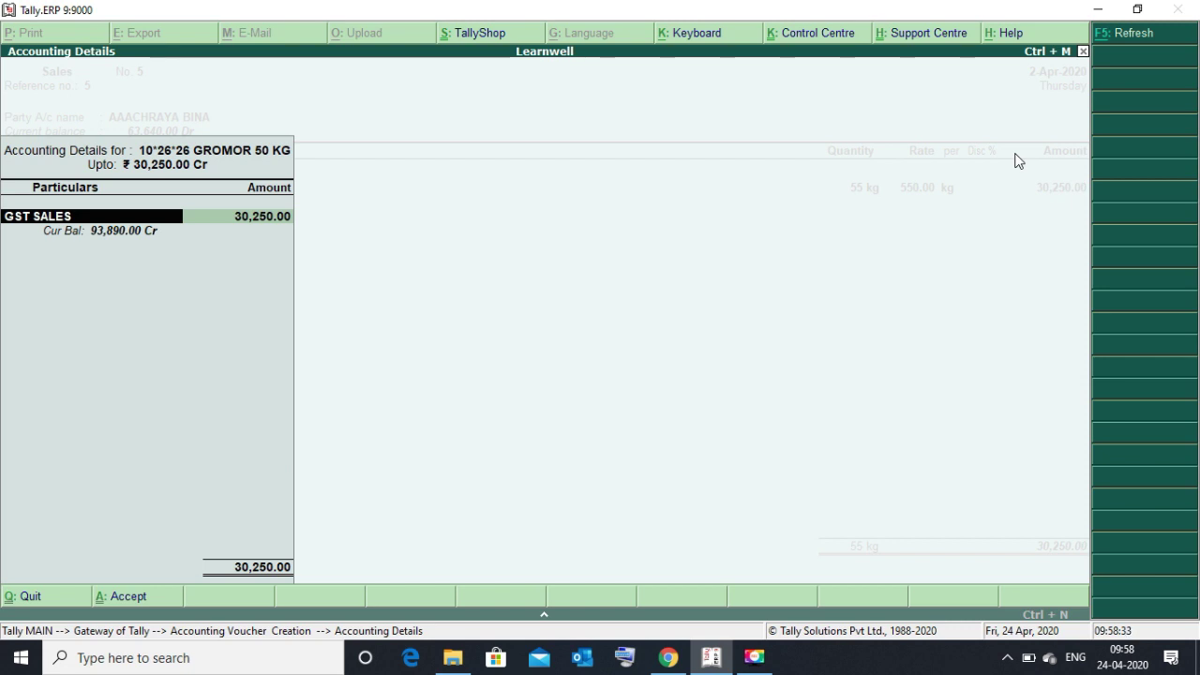
key("Return")
key("Return")
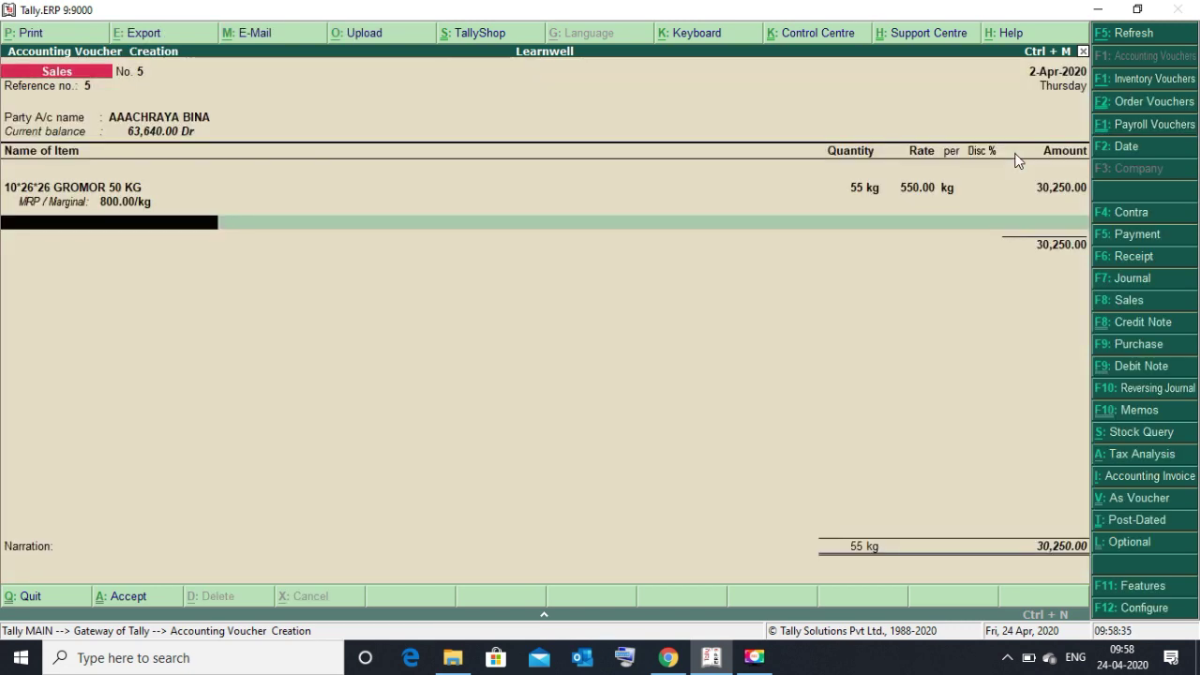